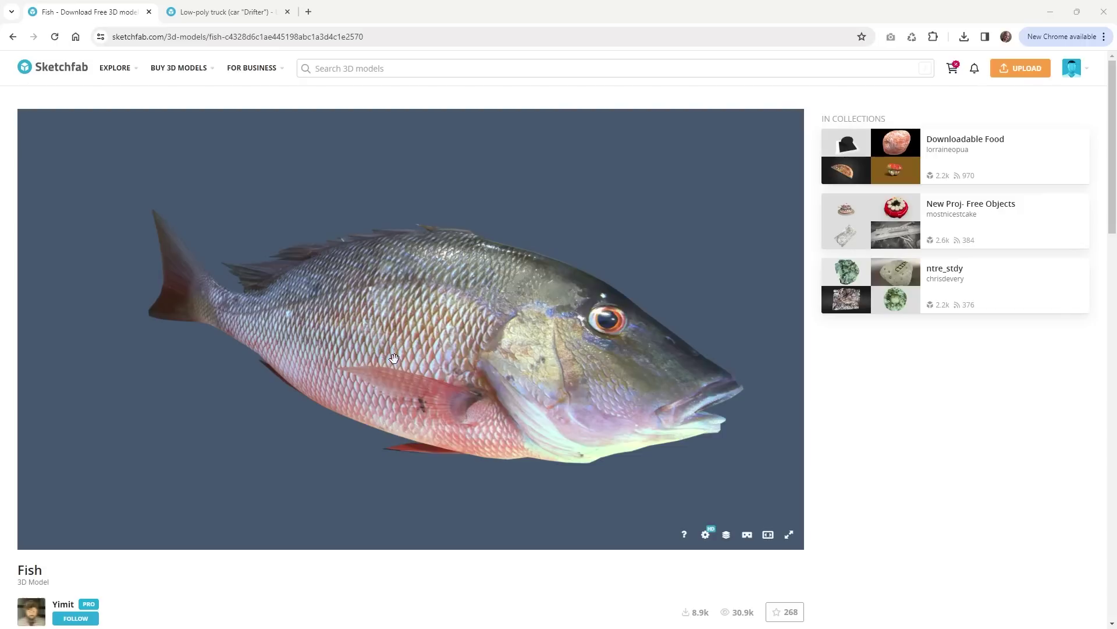
- Examine the realistic fish model and the low-poly truck model from several angles to compare their styles
mouse_move(495, 353)
left_mouse_down()
mouse_move(459, 354)
mouse_move(477, 355)
mouse_move(403, 239)
left_mouse_up()
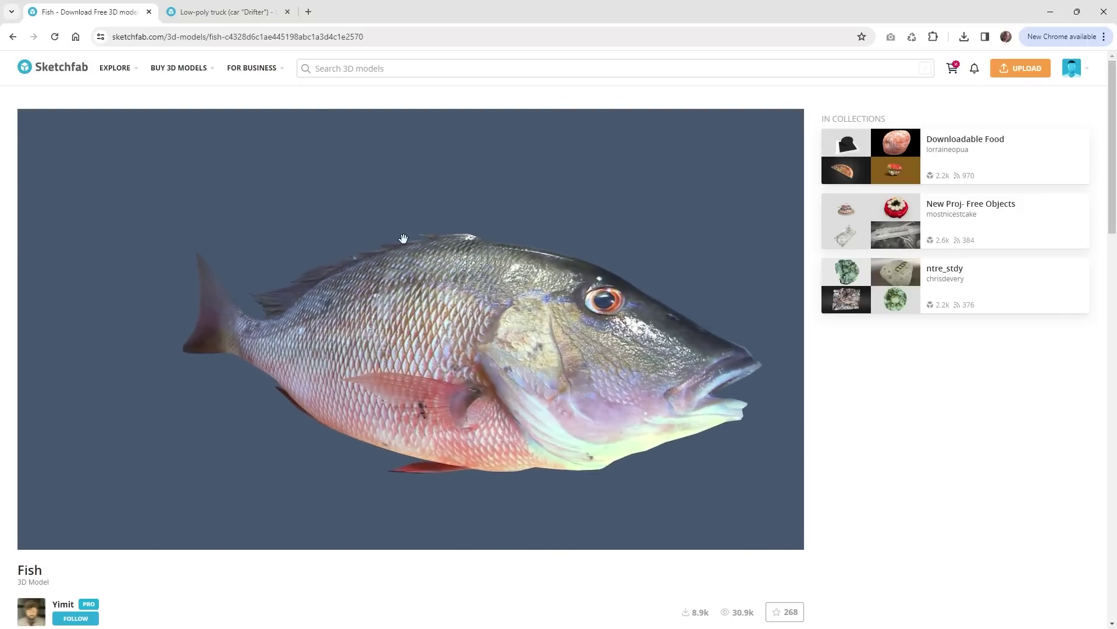
left_click(227, 11)
mouse_move(372, 349)
left_mouse_down()
mouse_move(402, 371)
mouse_move(435, 349)
left_mouse_up()
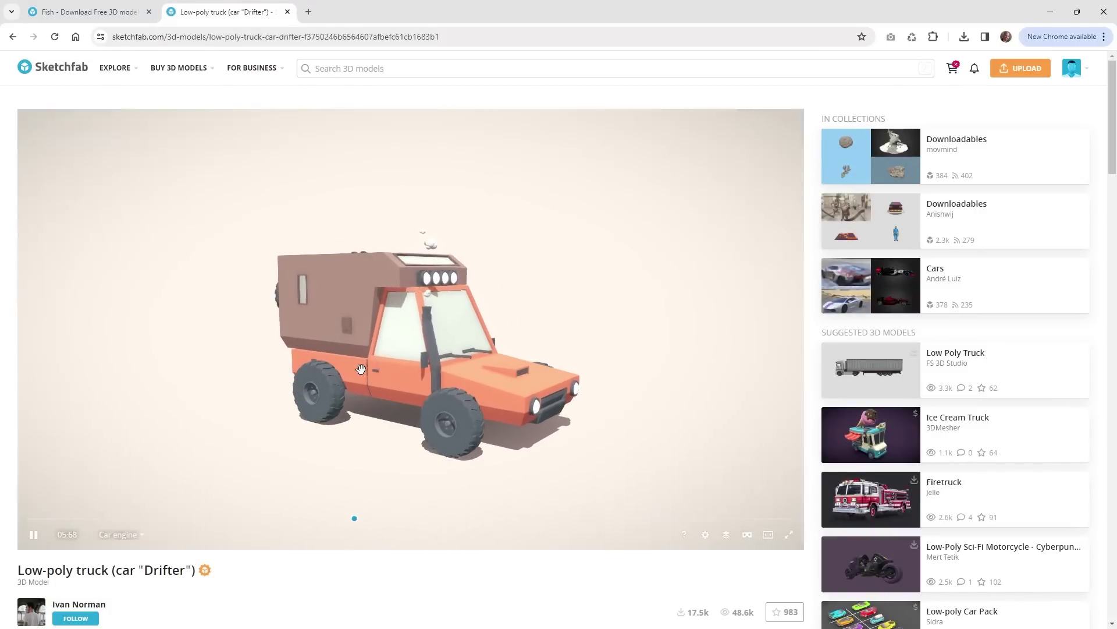
mouse_move(436, 349)
left_mouse_down()
mouse_move(327, 389)
mouse_move(442, 364)
mouse_move(399, 336)
left_mouse_up()
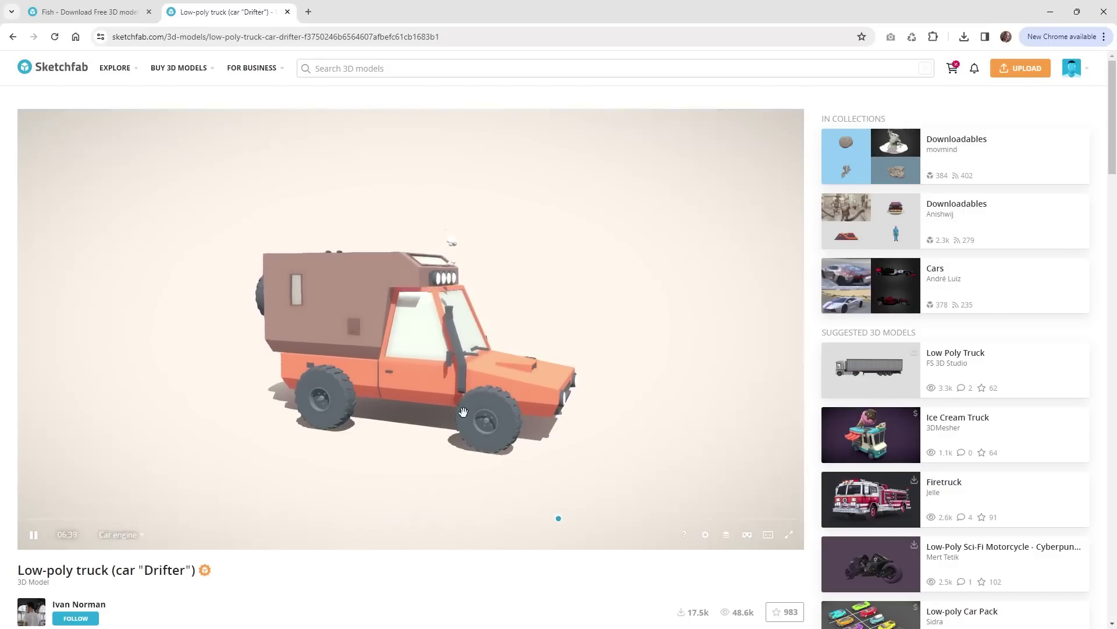
key("ctrl+shift+Tab")
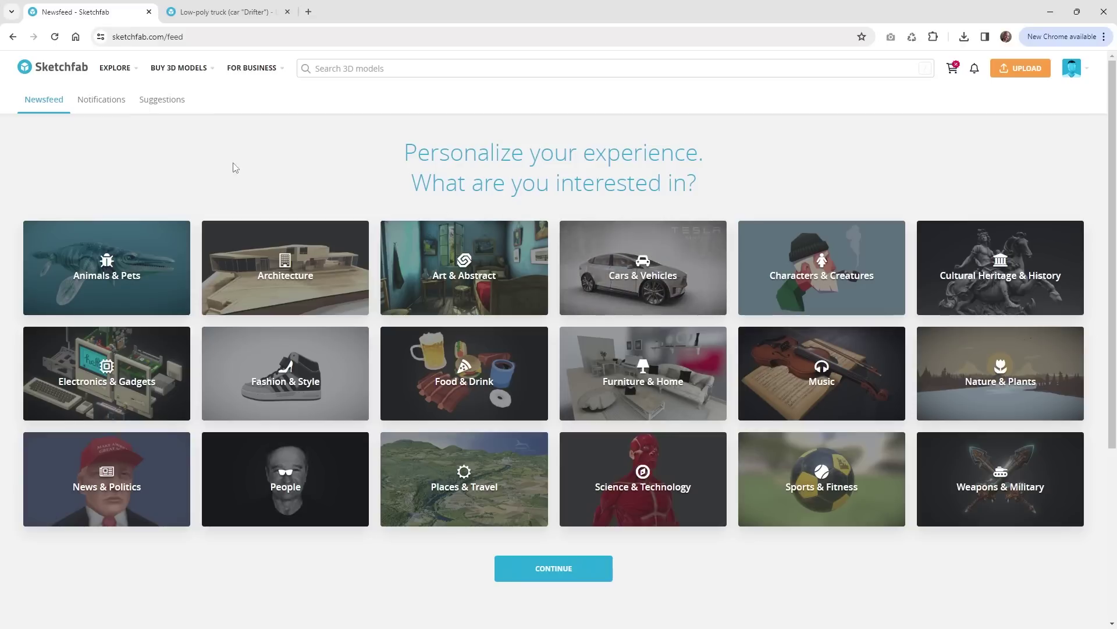
- Search the 3D models for "free fish" and open the downloadable scaly Fish model shown on a blue-grey background
left_click(400, 69)
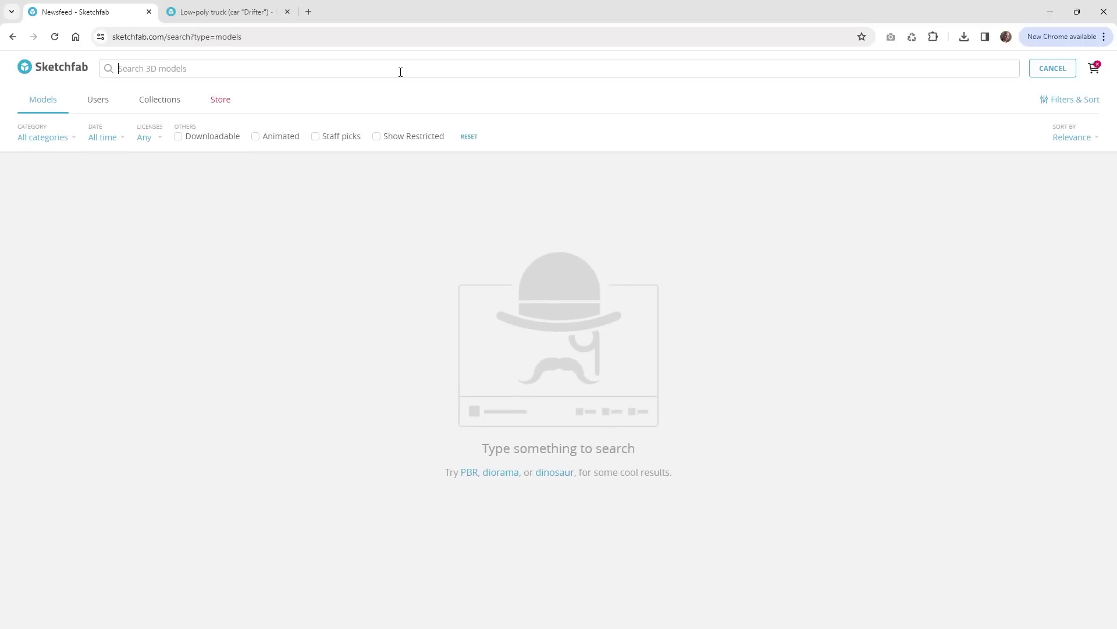
type("free fish")
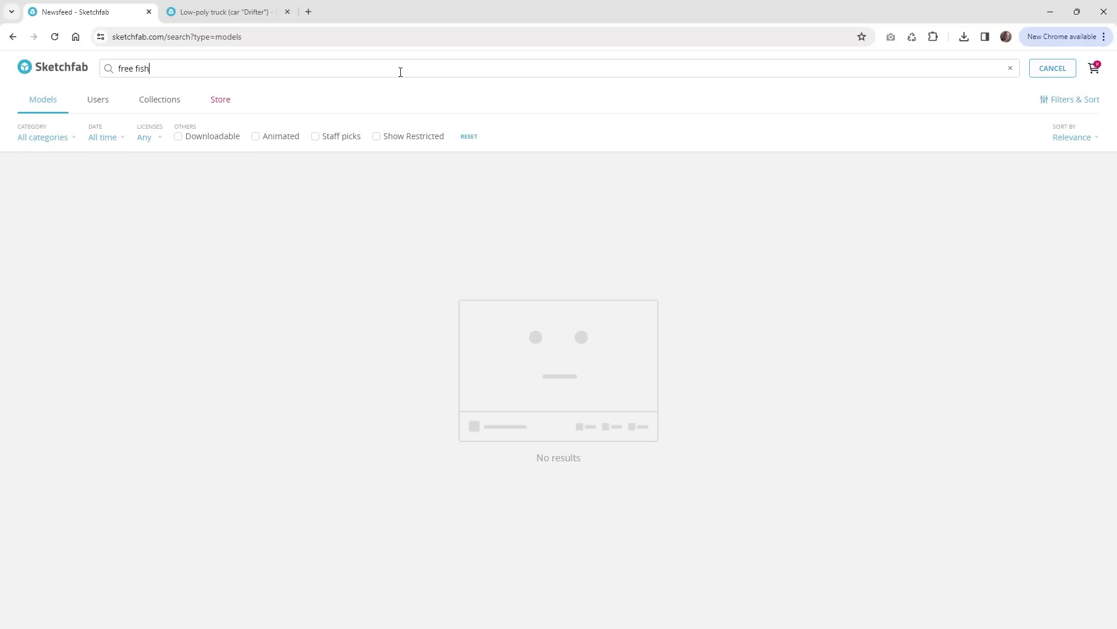
key("Return")
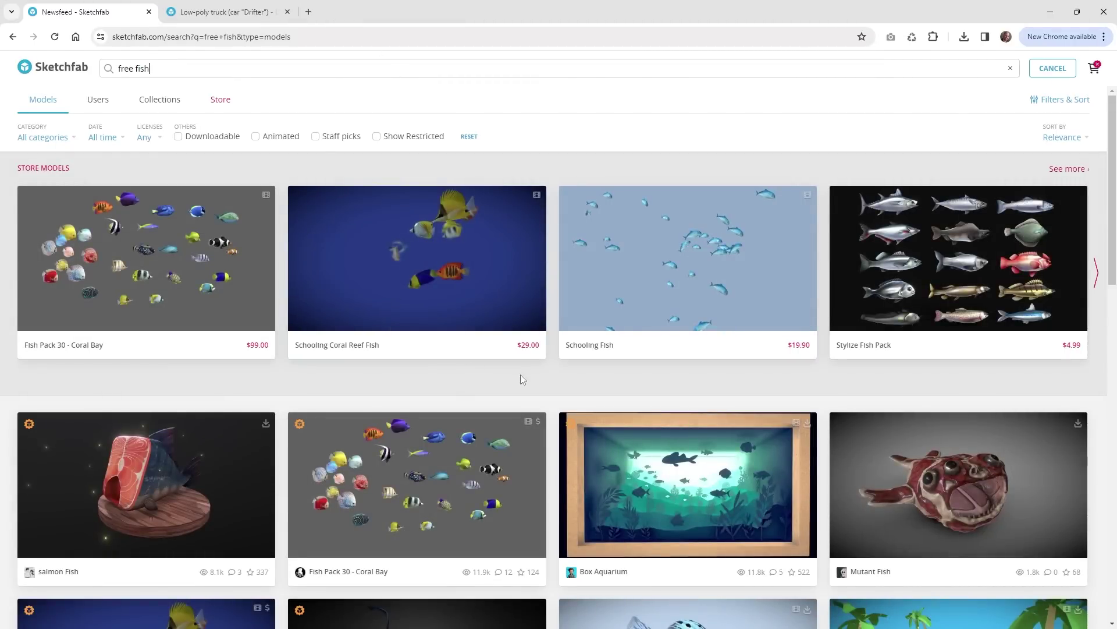
scroll(547, 378, "down", 2)
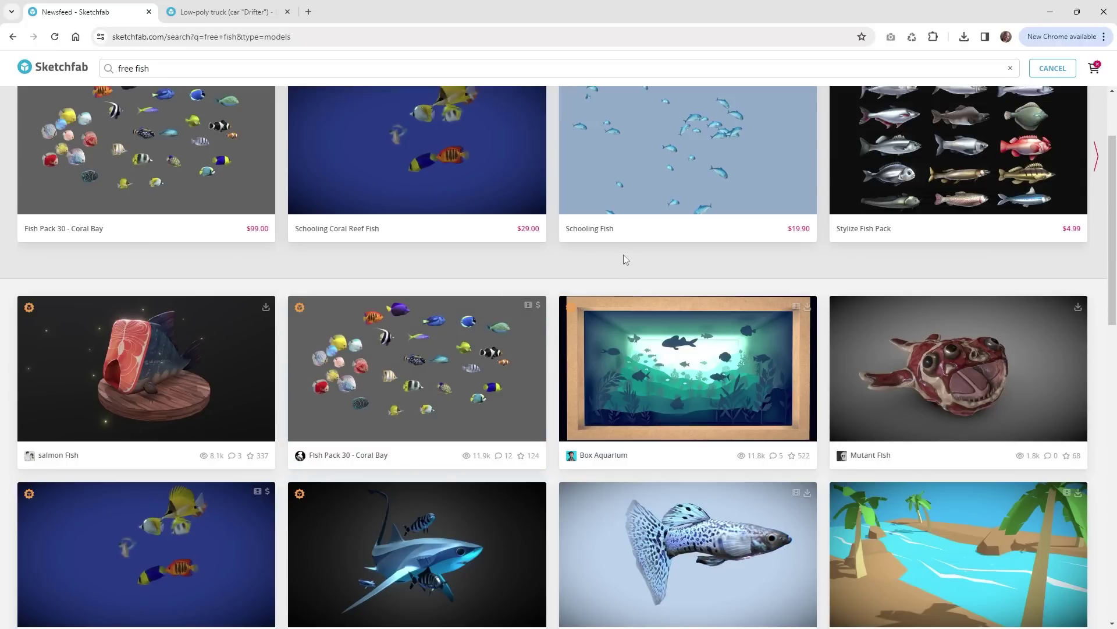
scroll(624, 256, "down", 2)
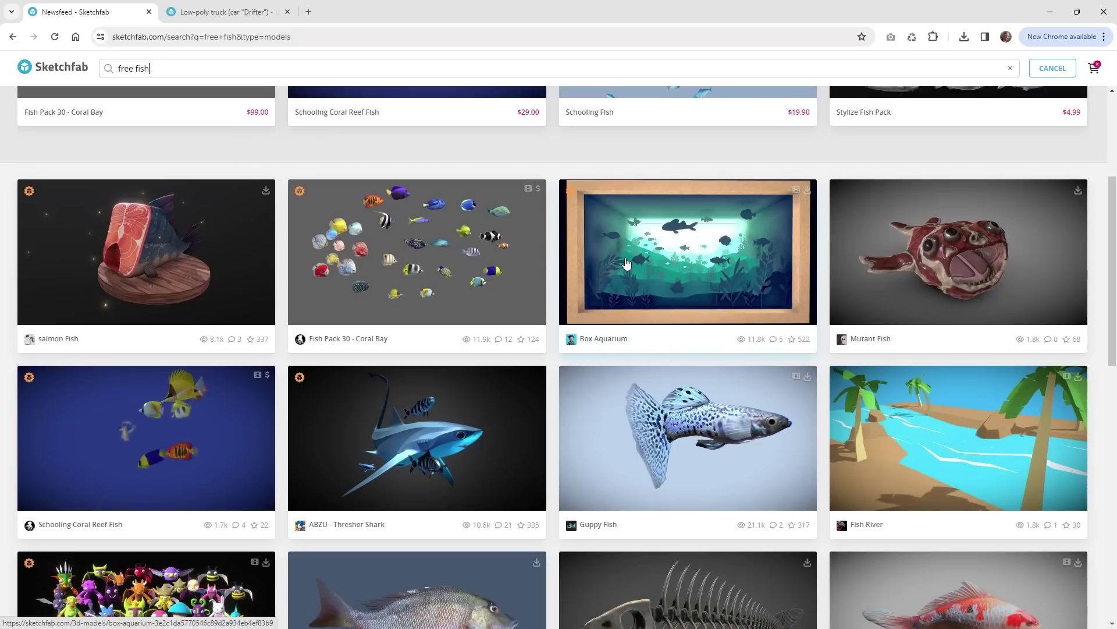
scroll(436, 422, "down", 4)
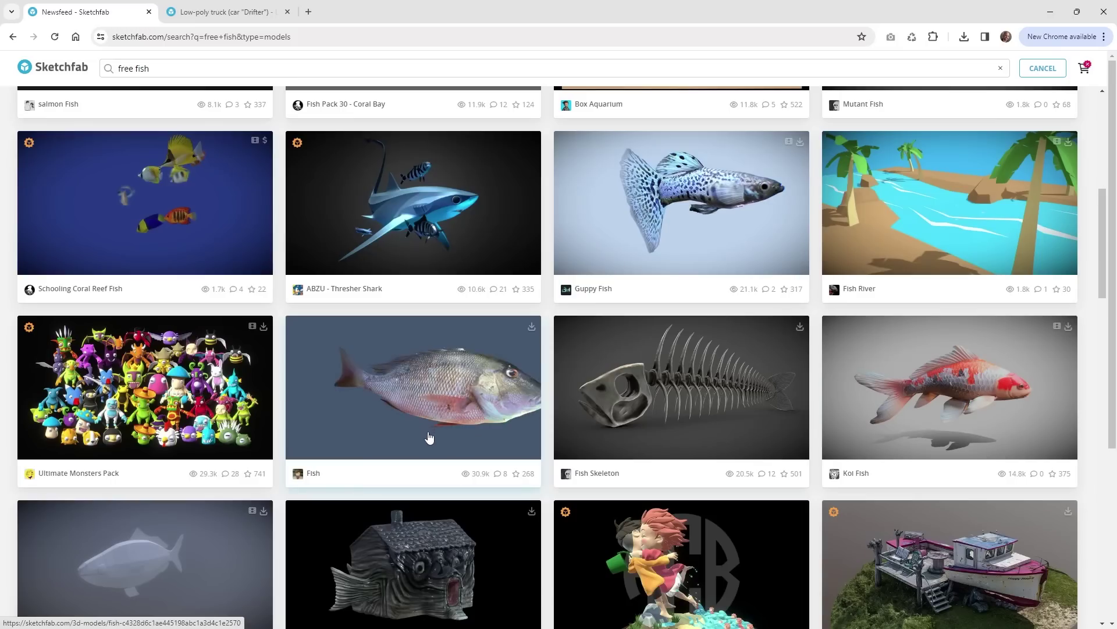
left_click(438, 432)
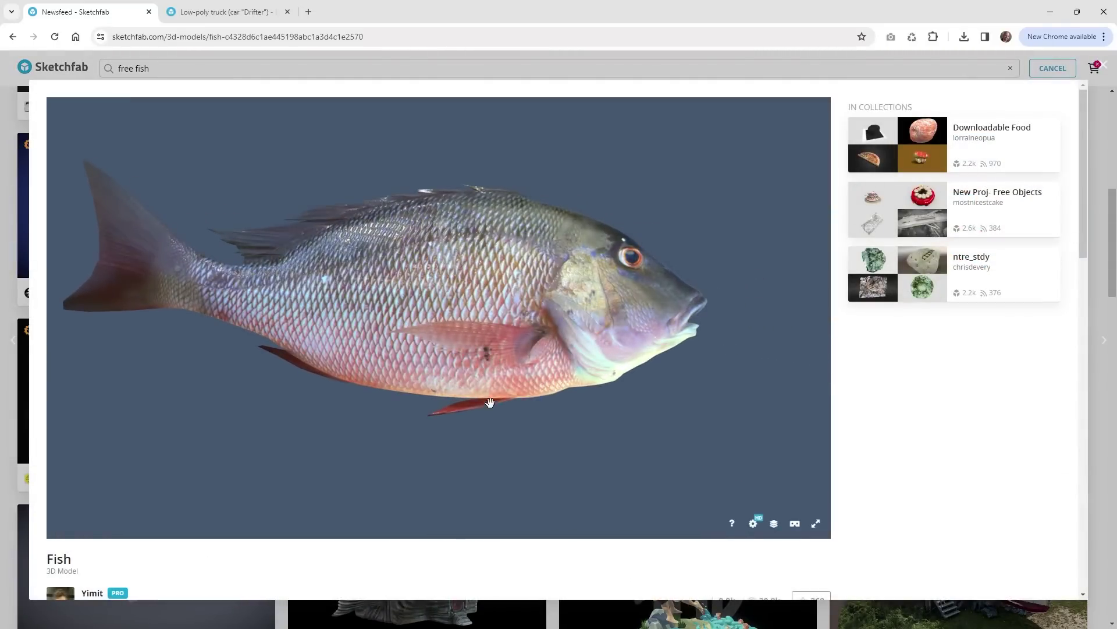
- Open the Fish model's download options and check the file size of the GLB version with 1k textures
left_click_drag(489, 400, 494, 376)
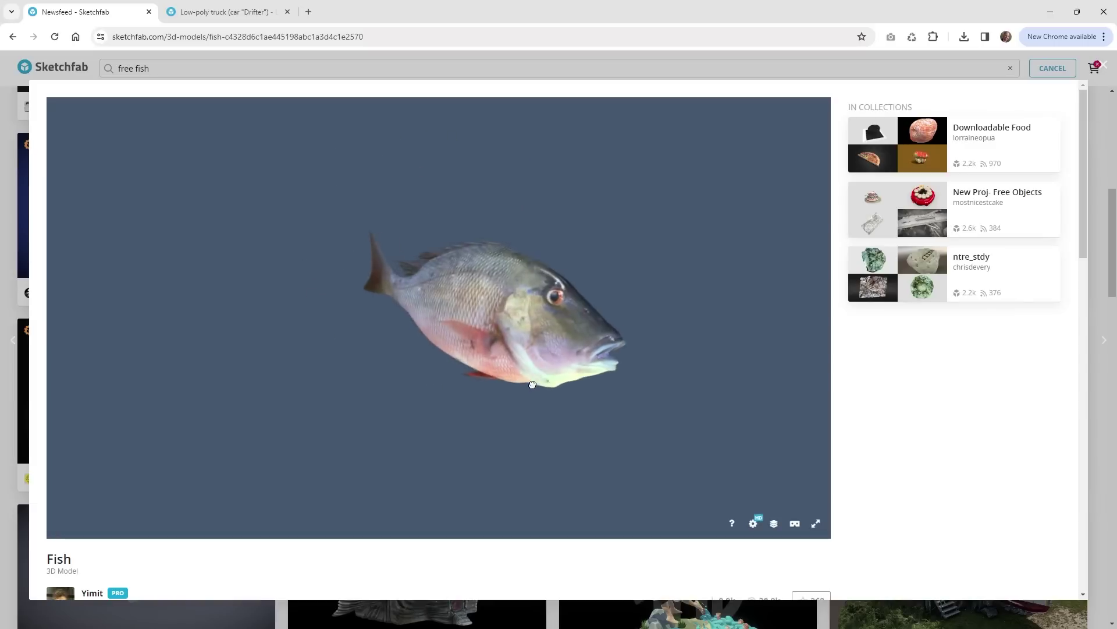
scroll(880, 385, "down", 3)
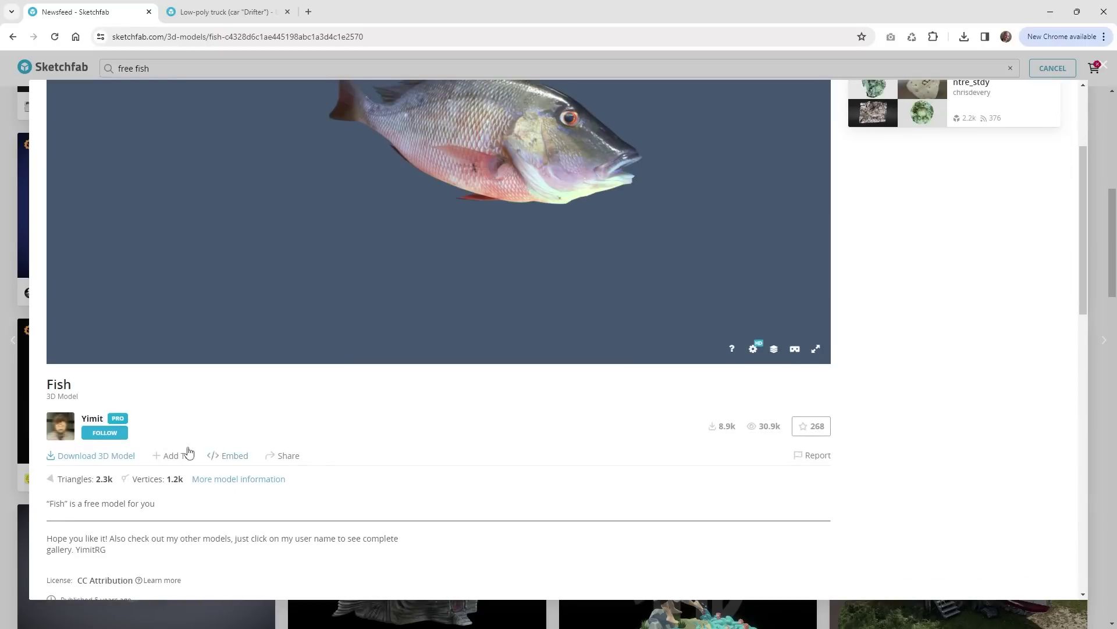
left_click(88, 461)
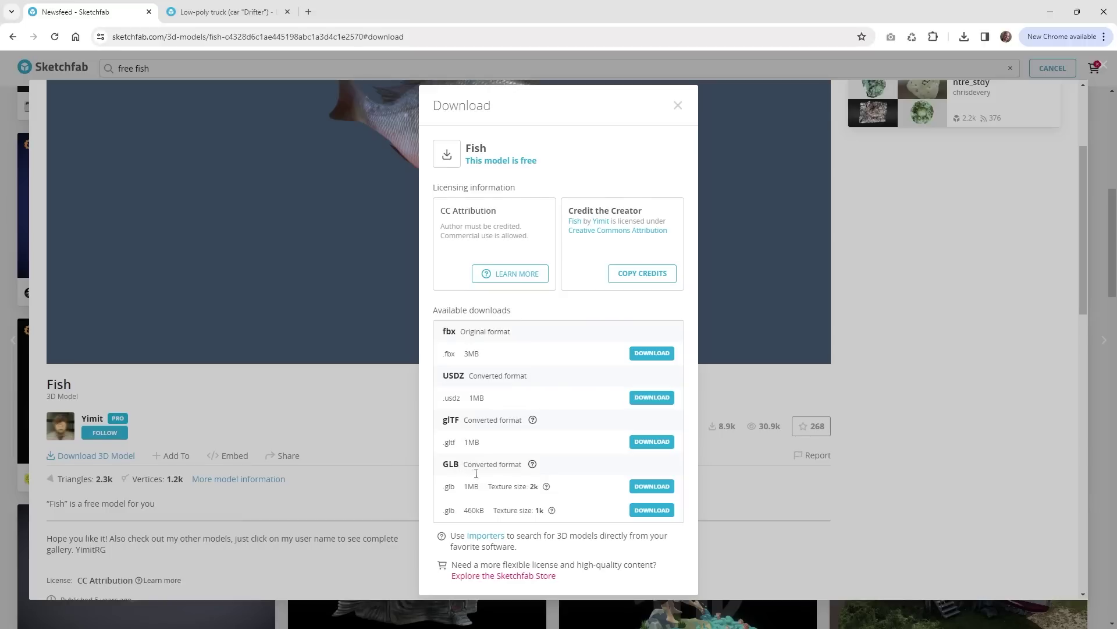
left_click_drag(489, 512, 463, 512)
left_click(493, 510)
double_click(473, 510)
left_click(492, 508)
left_click_drag(490, 510, 464, 508)
left_click(494, 506)
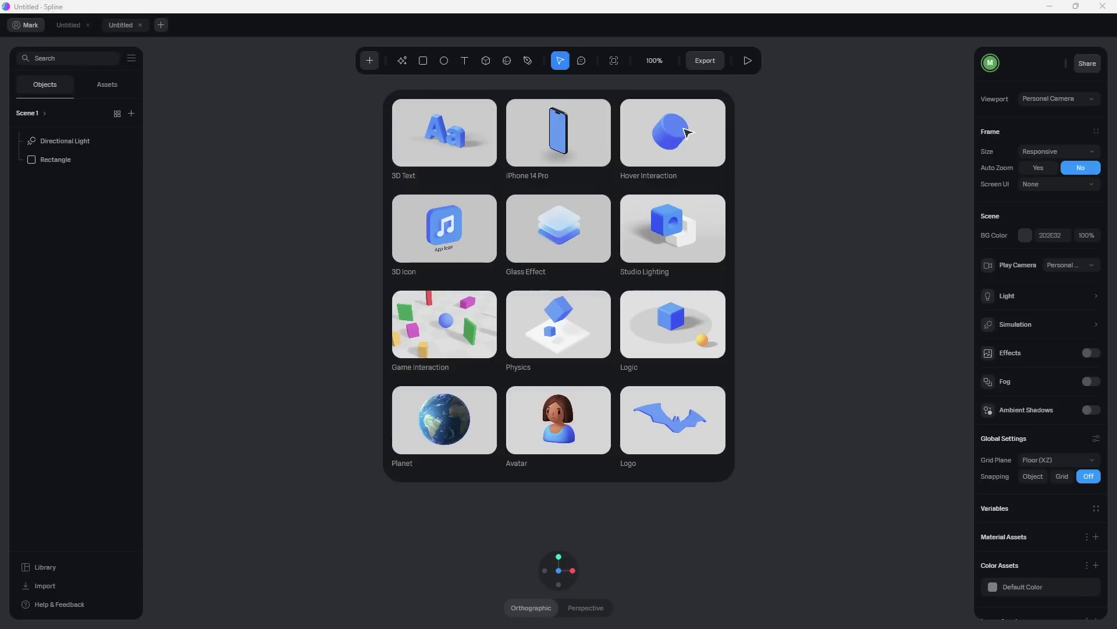
- Switch to Spline, import the downloaded fish model file into the scene and delete the default rectangle
left_click_drag(1047, 280, 839, 233)
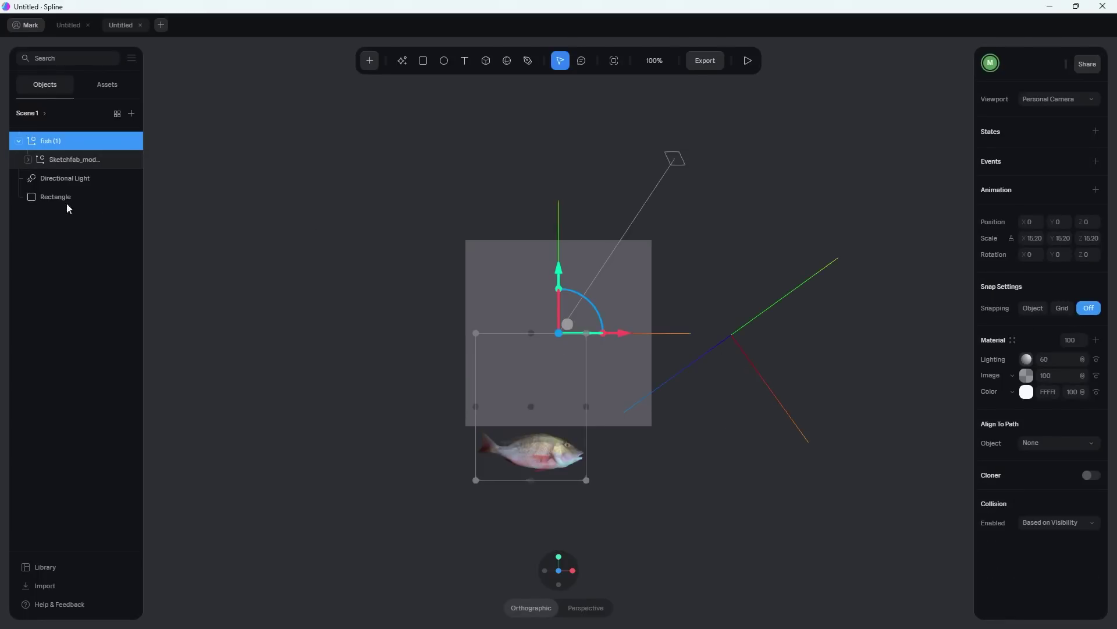
left_click(52, 197)
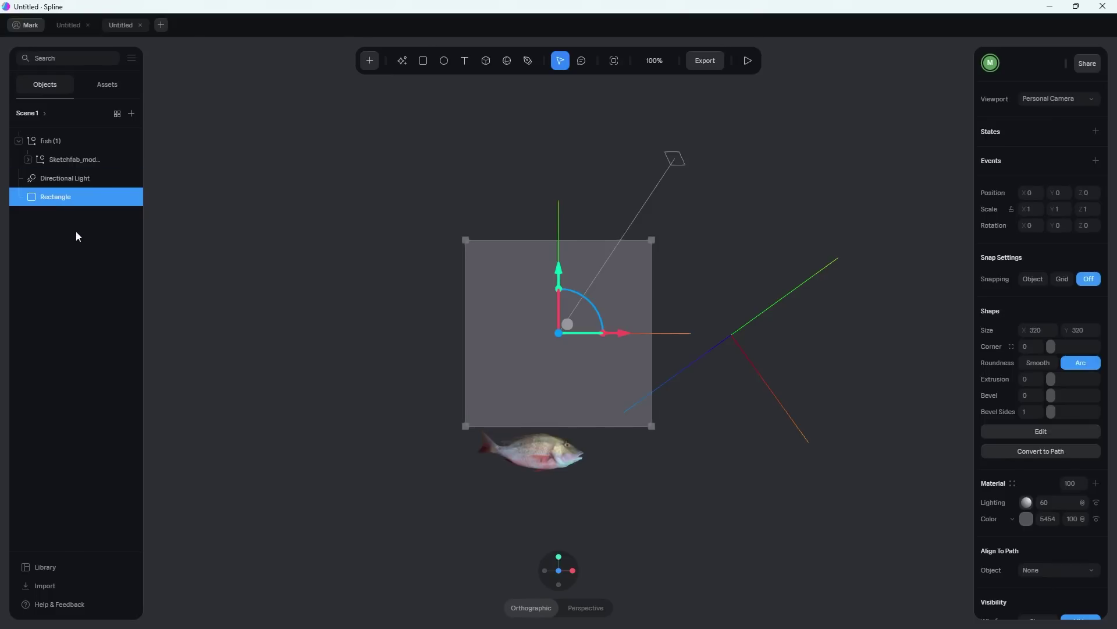
key("Delete")
- Expand the imported fish group down to its innermost mesh and paste a copy of that mesh at the scene's top level
scroll(431, 337, "up", 3)
left_click(475, 400)
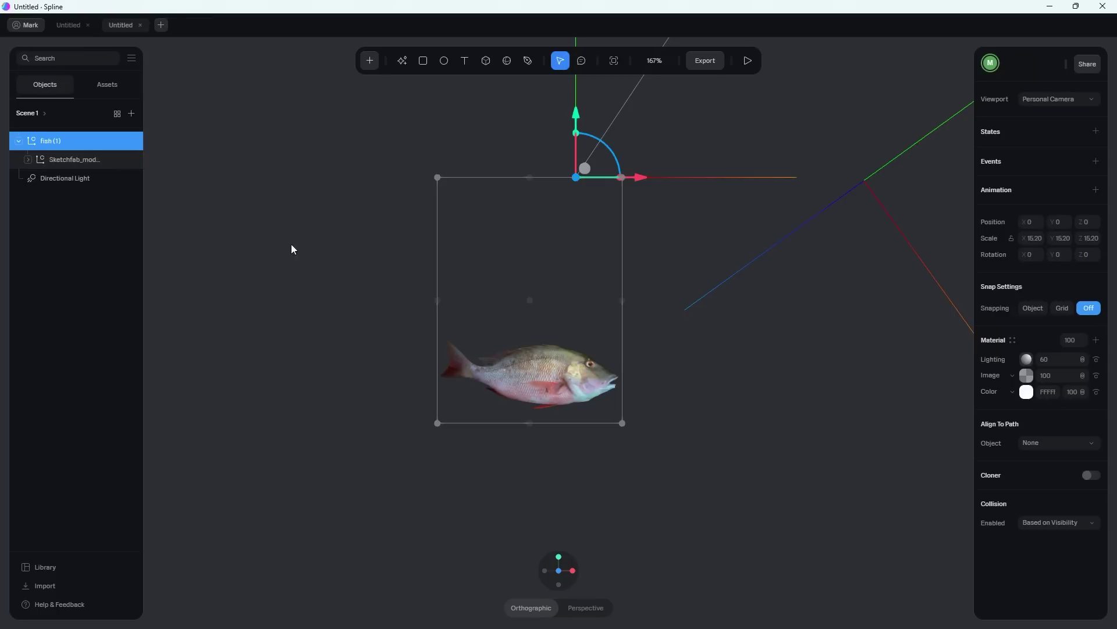
left_click(28, 160)
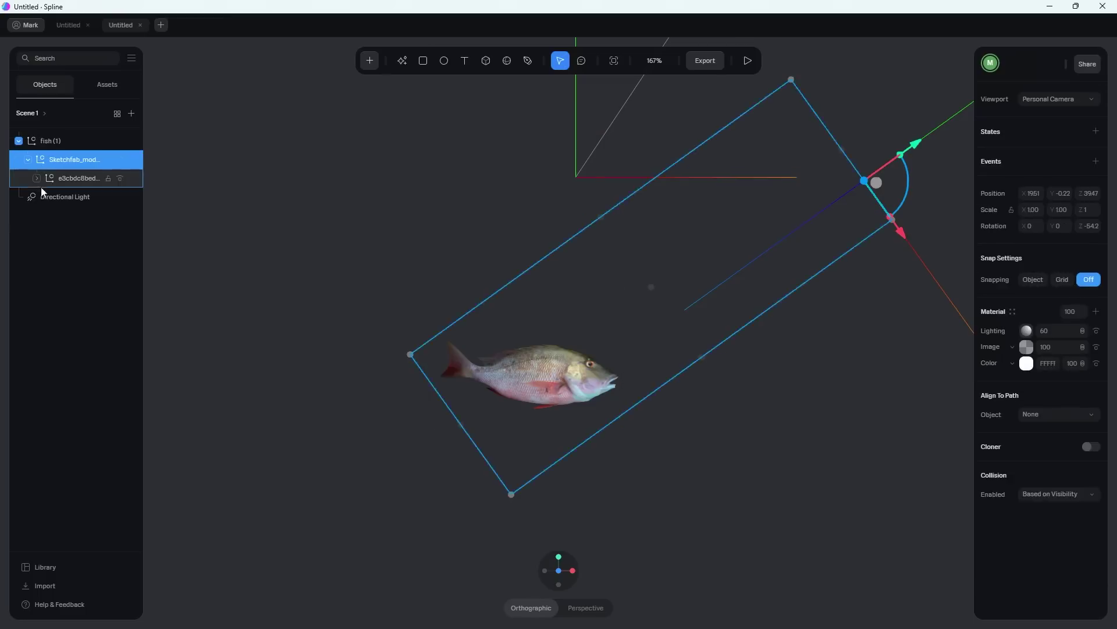
left_click(36, 178)
left_click(46, 197)
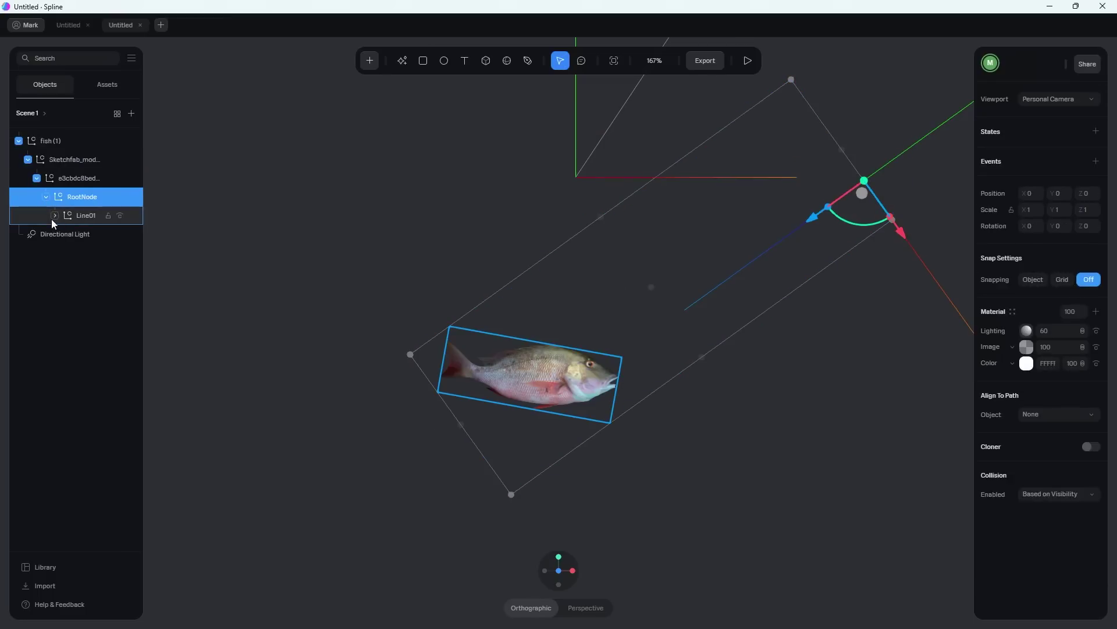
left_click(53, 217)
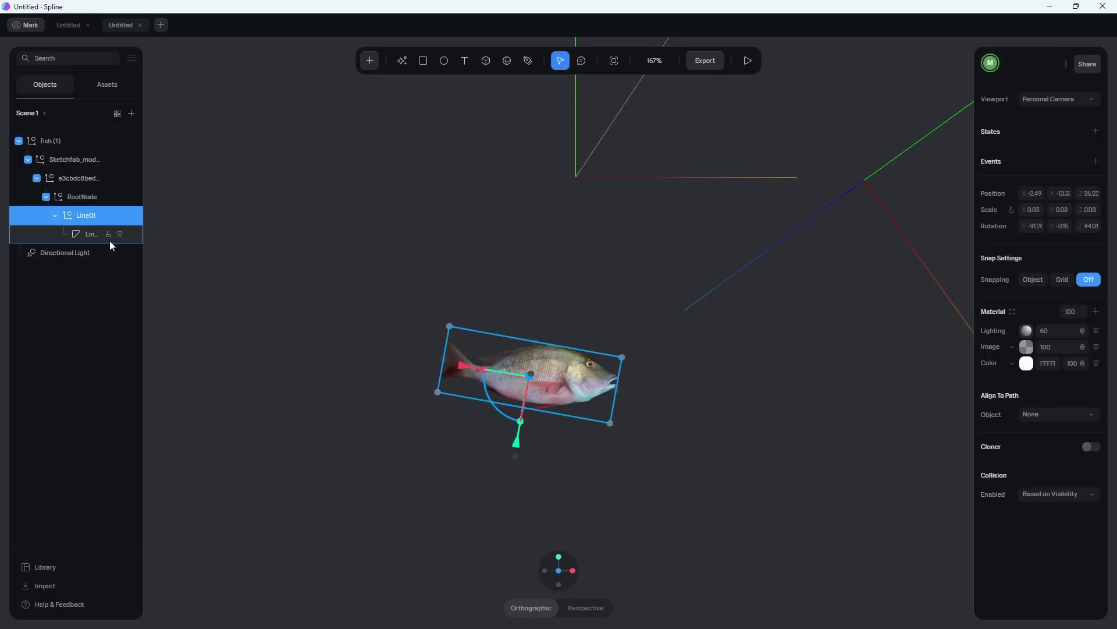
left_click(77, 239)
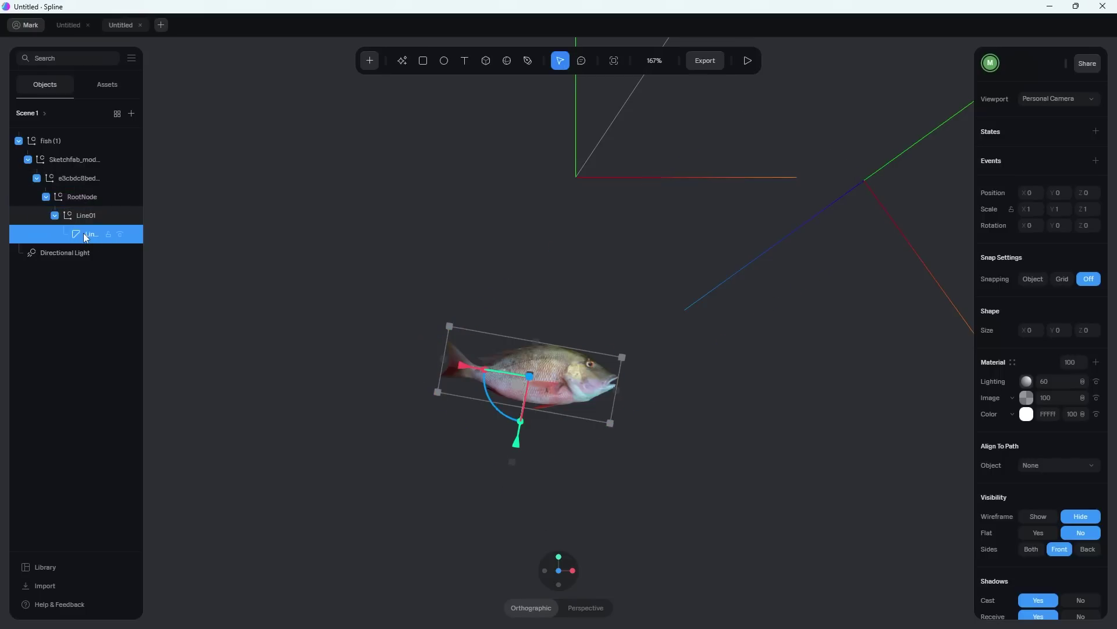
left_click(94, 336)
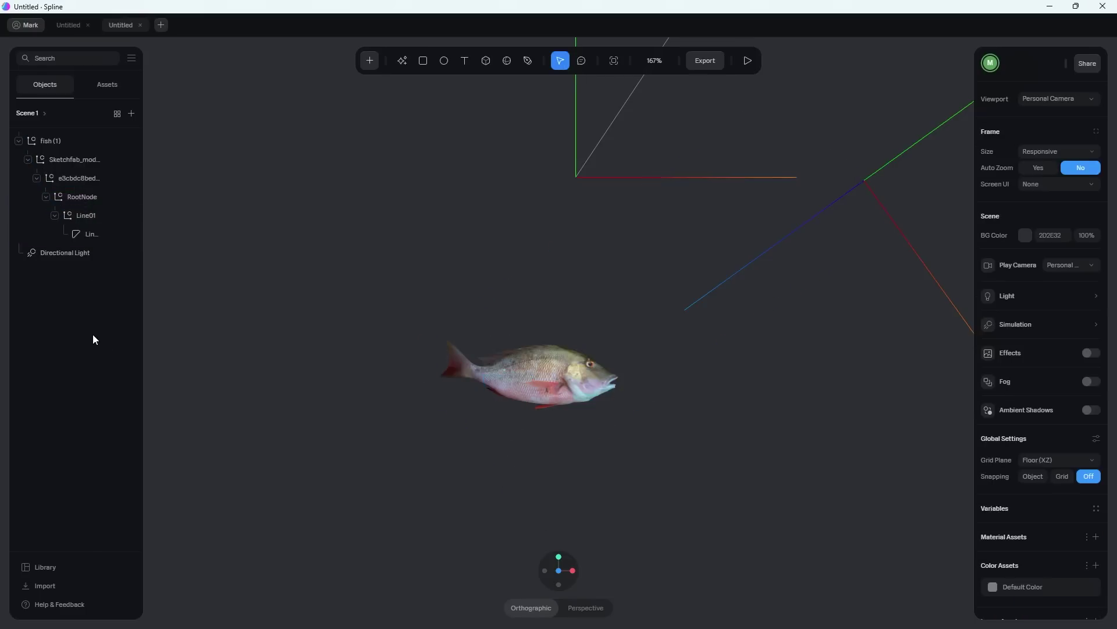
key("ctrl+v")
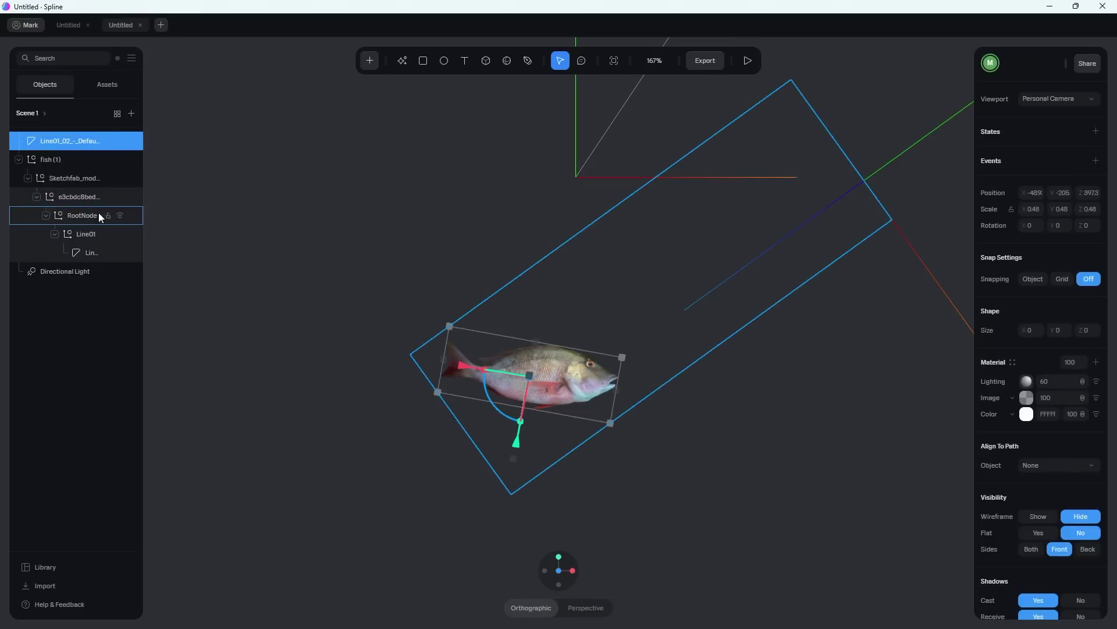
- Delete the original fish (1) group with its nested contents and rename the copied mesh as Fish Model
left_click(61, 160)
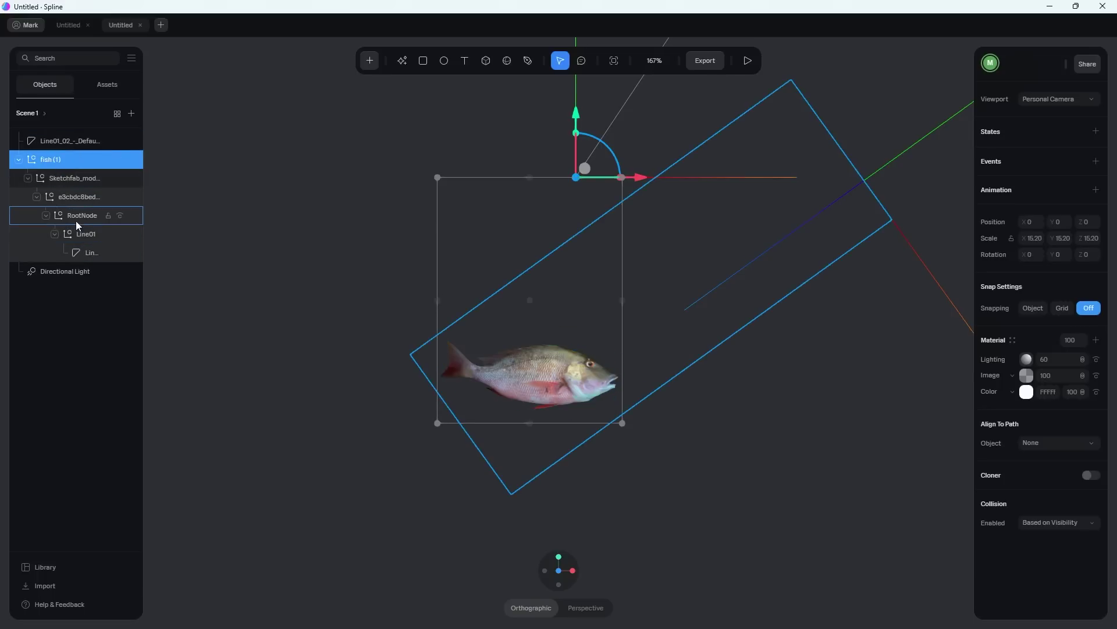
key("Delete")
left_click(67, 140)
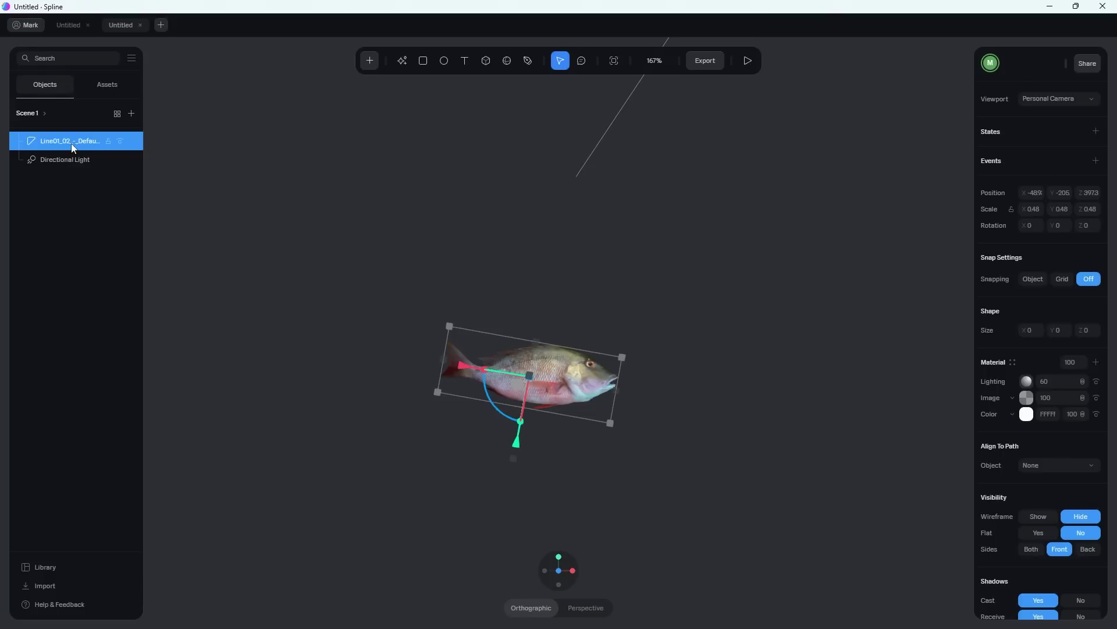
double_click(69, 142)
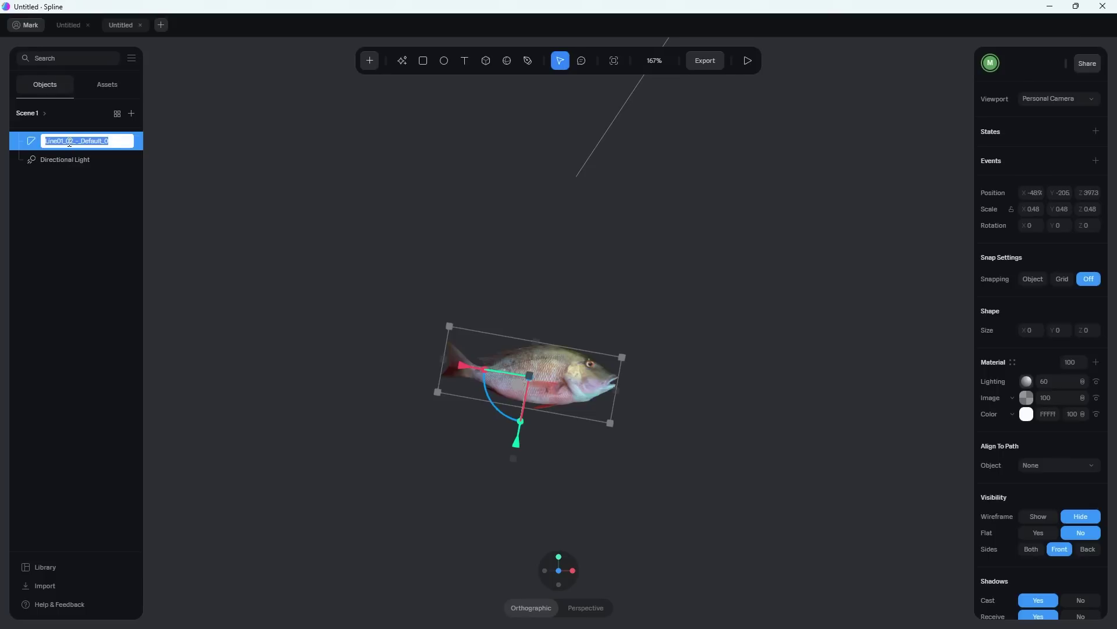
type("Fish Model")
left_click(82, 231)
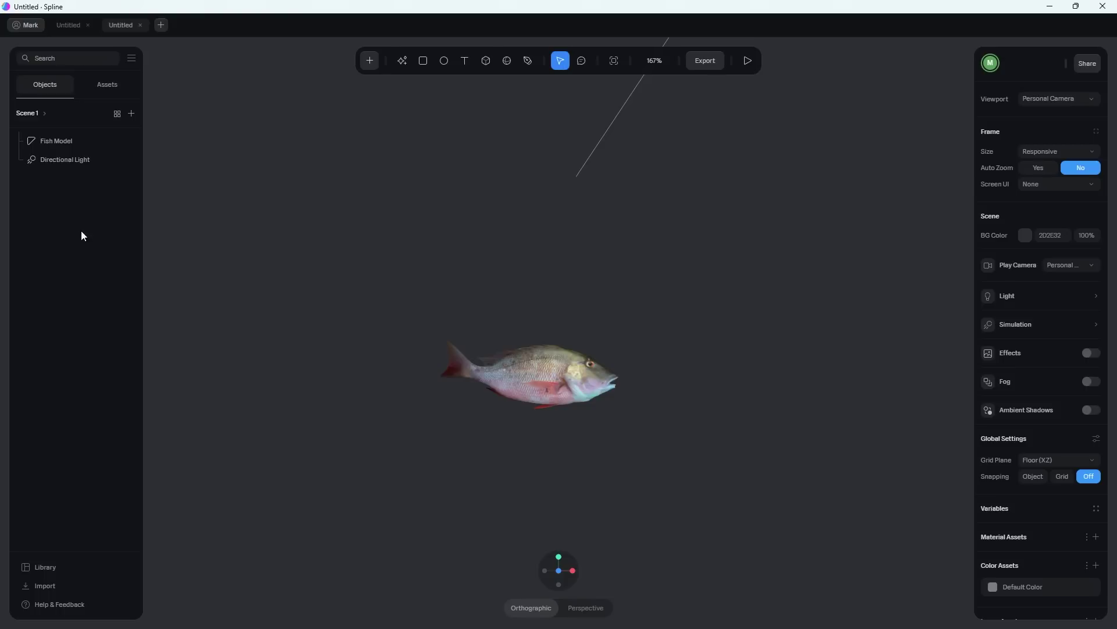
- Set the Fish Model's position to 0 on the X, Y and Z axes
left_click(520, 359)
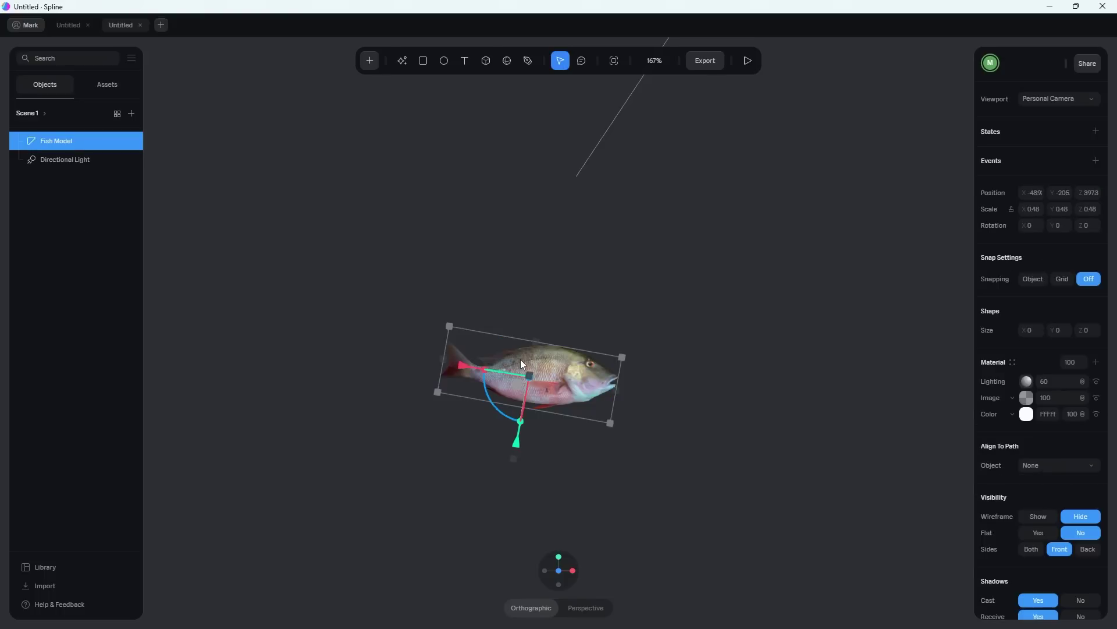
scroll(697, 399, "up", 2)
left_click(696, 398)
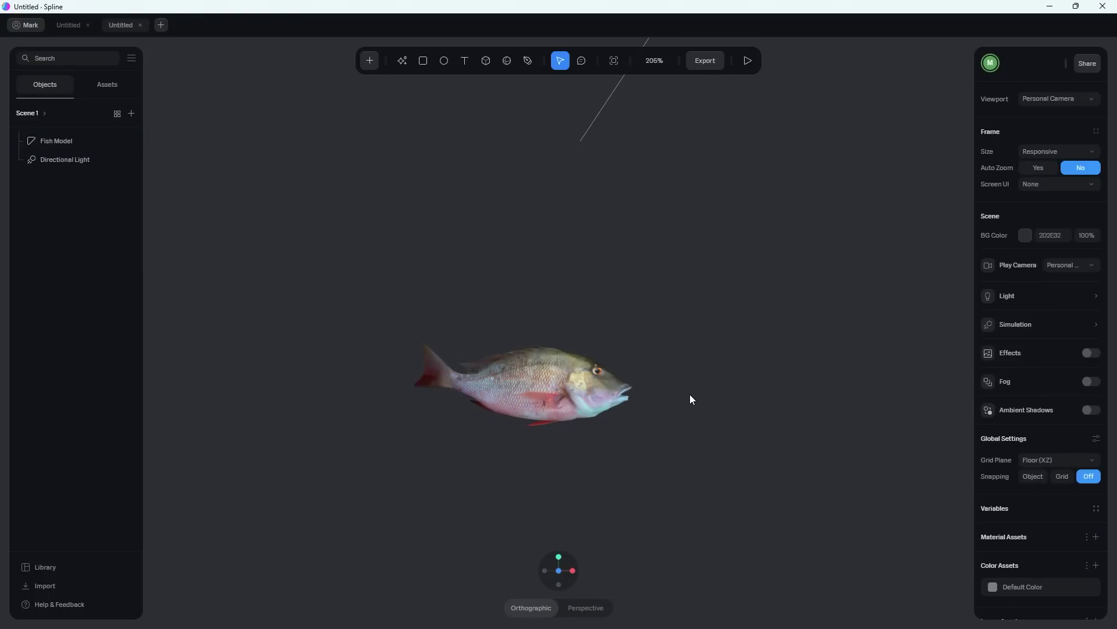
left_click(554, 402)
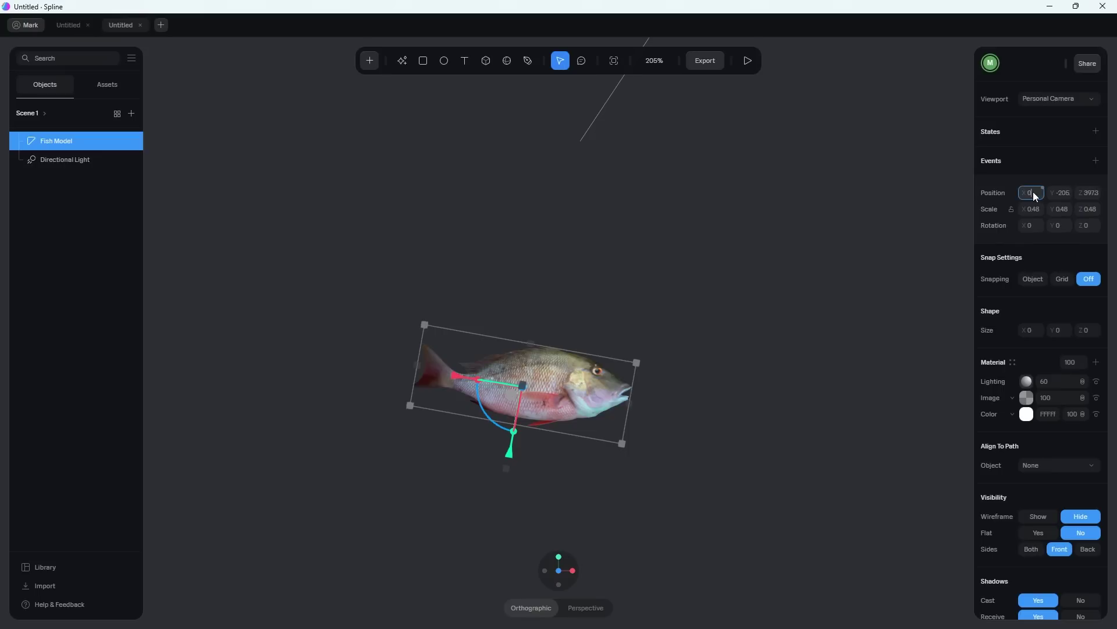
key("Tab")
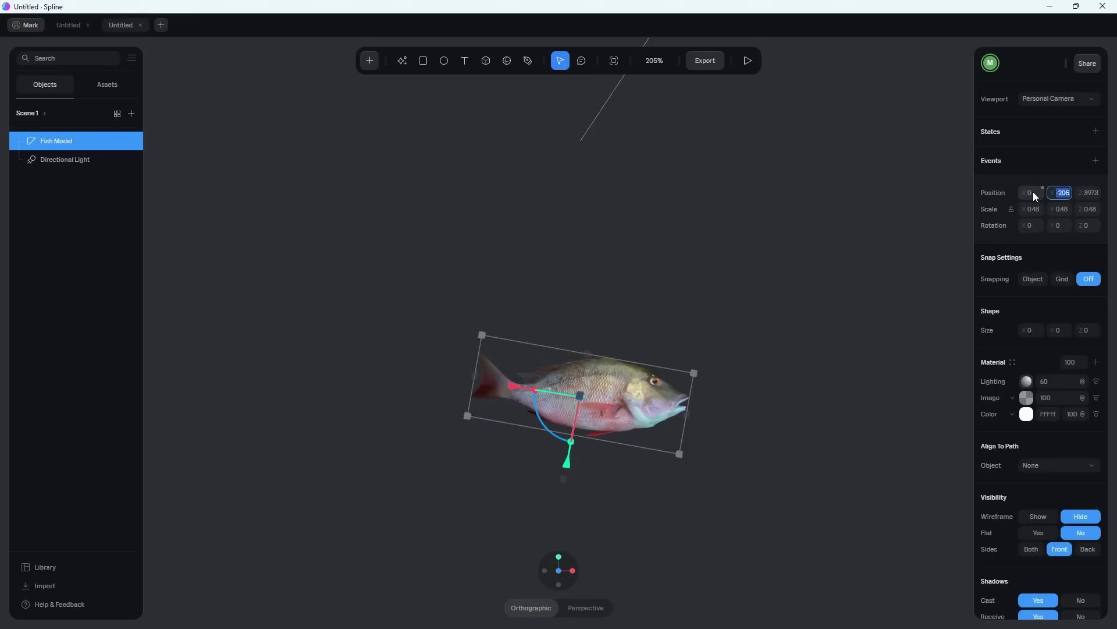
type("0")
key("Tab")
type("0")
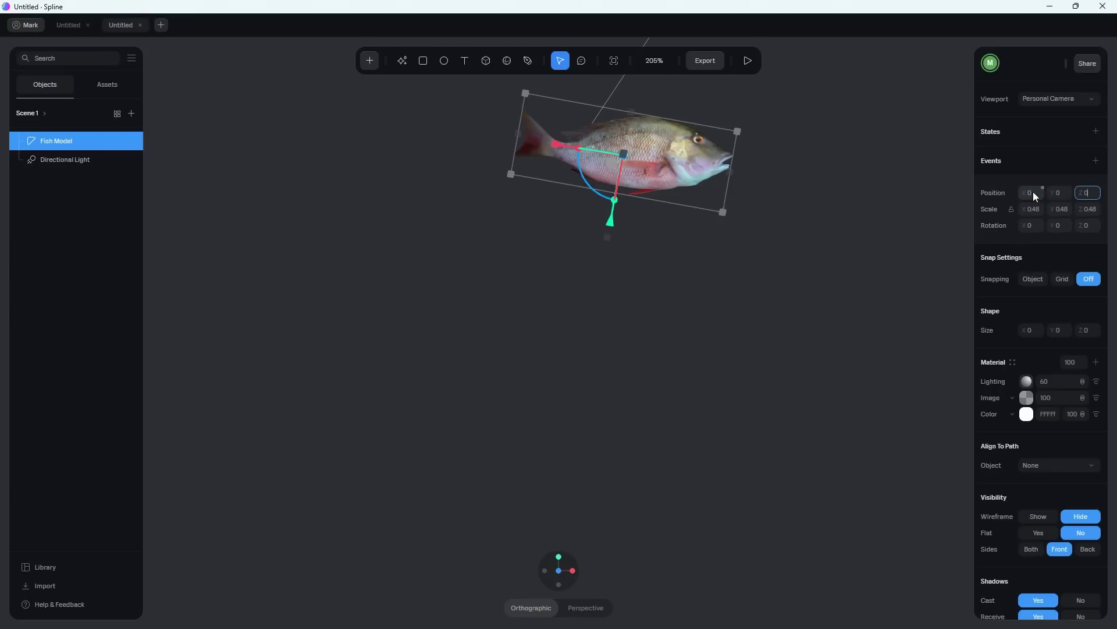
key("Return")
middle_click_drag(753, 302, 643, 461)
scroll(644, 462, "up", 1)
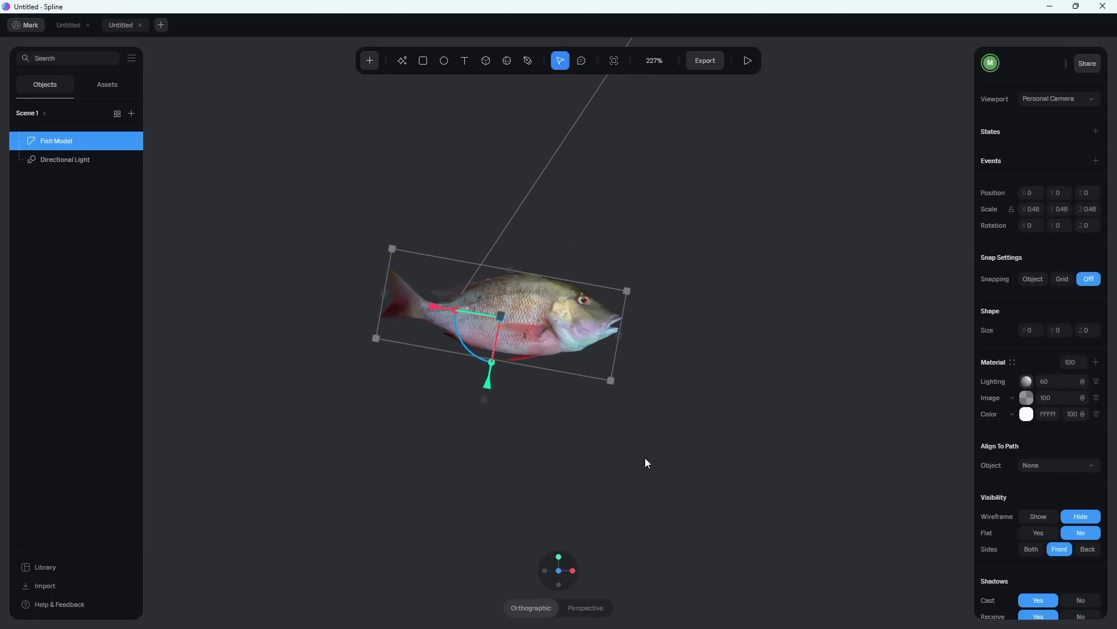
scroll(583, 402, "down", 2)
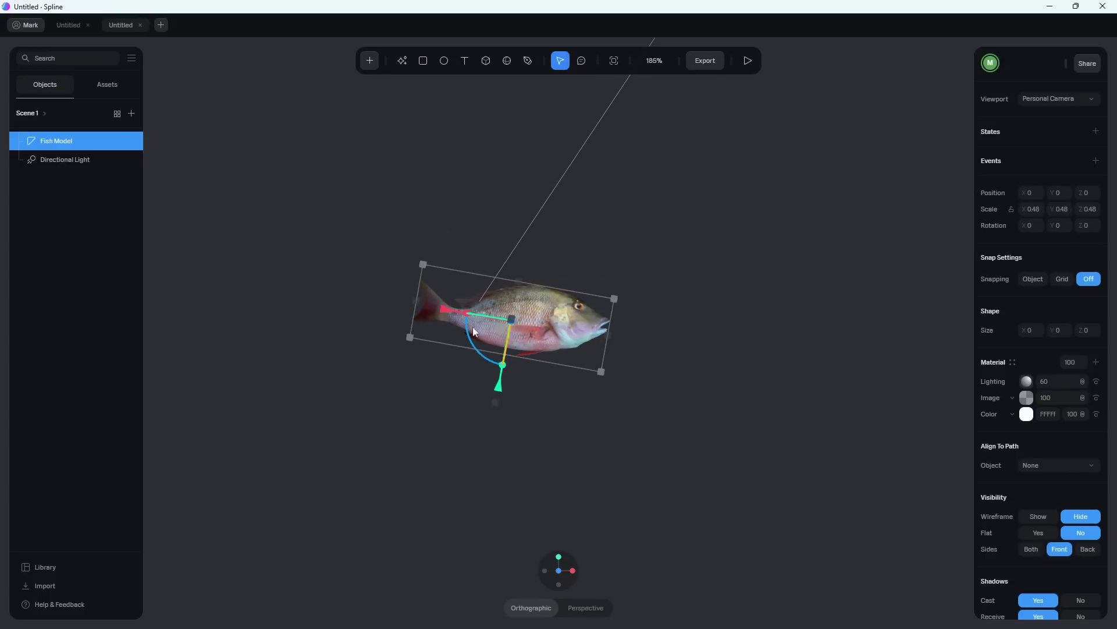
- Reset the Fish Model's transform so its scale returns to 1 on every axis
right_click(542, 312)
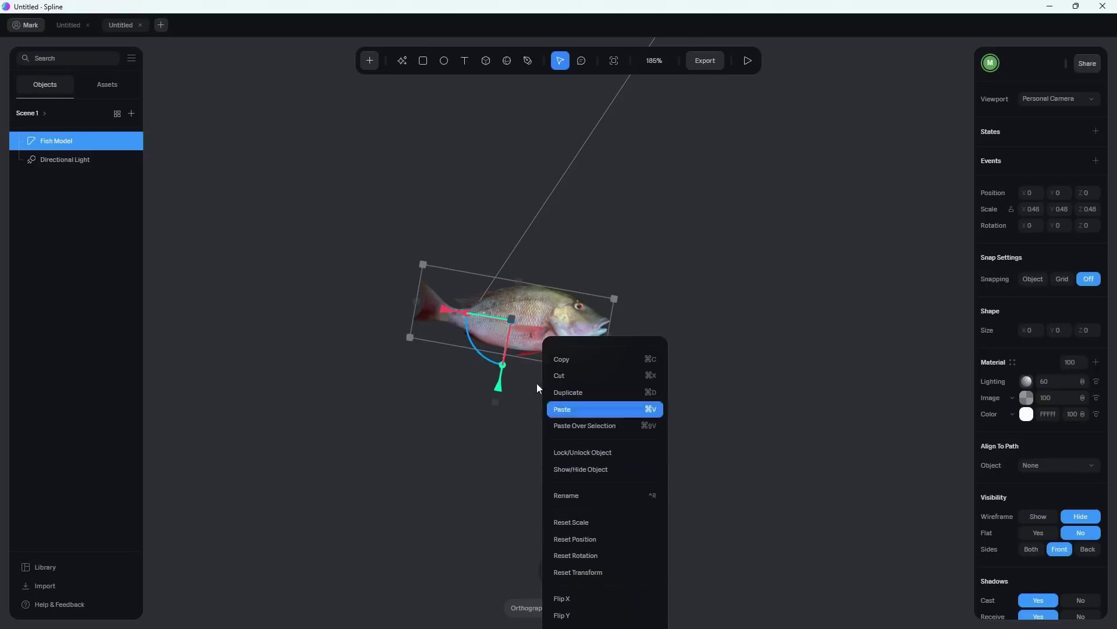
left_click(83, 203)
left_click(60, 143)
right_click(60, 145)
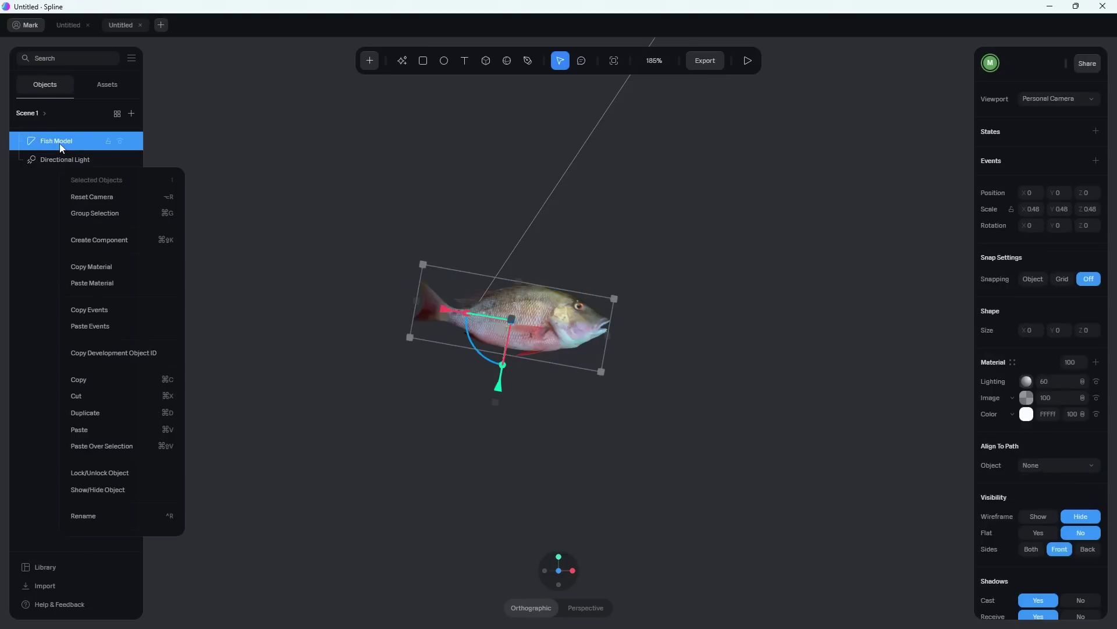
scroll(129, 450, "down", 3)
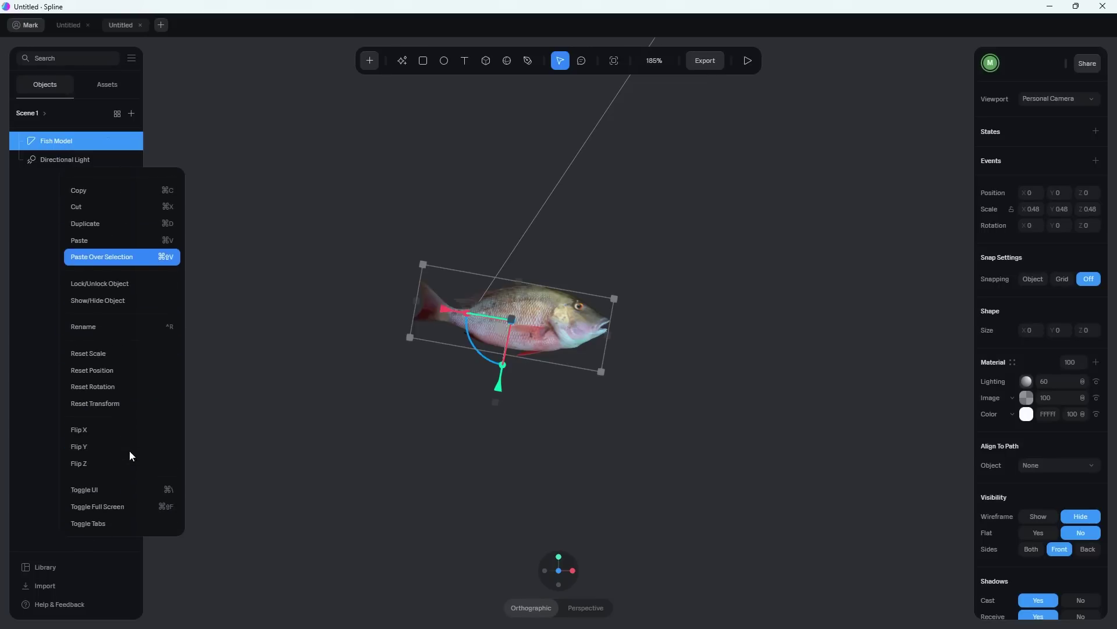
left_click(105, 406)
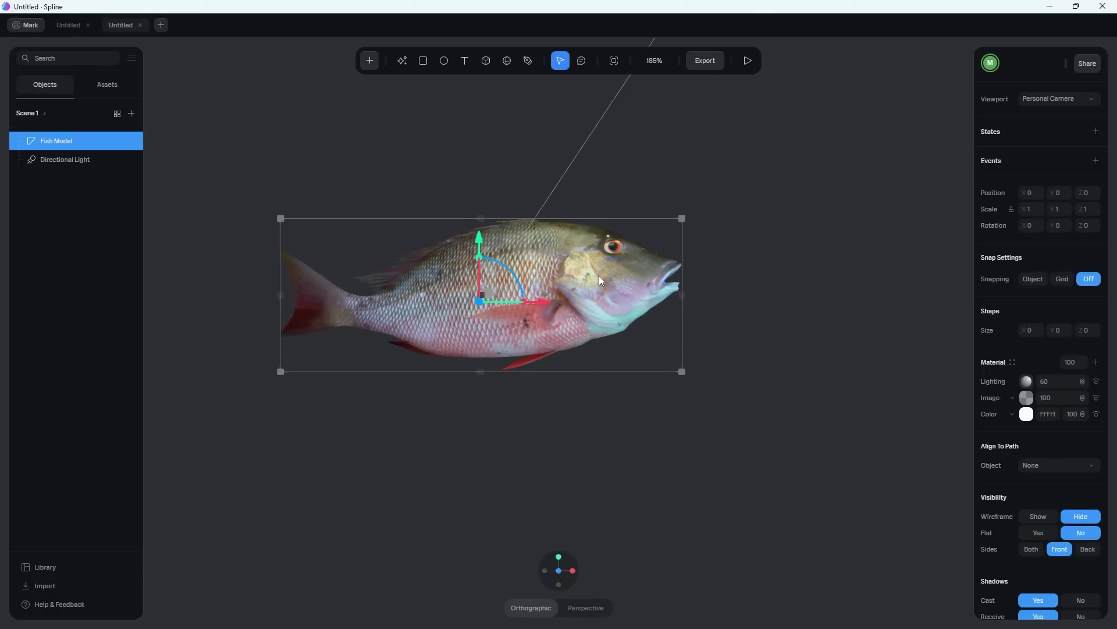
- Examine the Fish Model's body, head and mouth opening from the side and front for missing surfaces
scroll(479, 455, "down", 2)
middle_click_drag(479, 455, 558, 445)
scroll(642, 412, "down", 5)
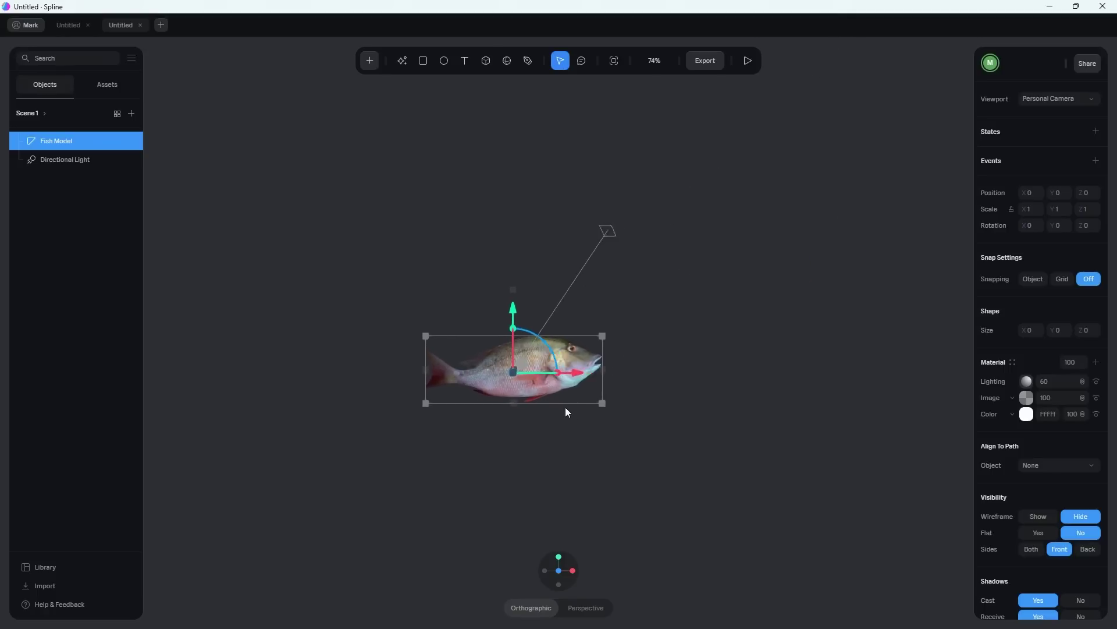
scroll(566, 411, "up", 3)
middle_click_drag(569, 492, 643, 473)
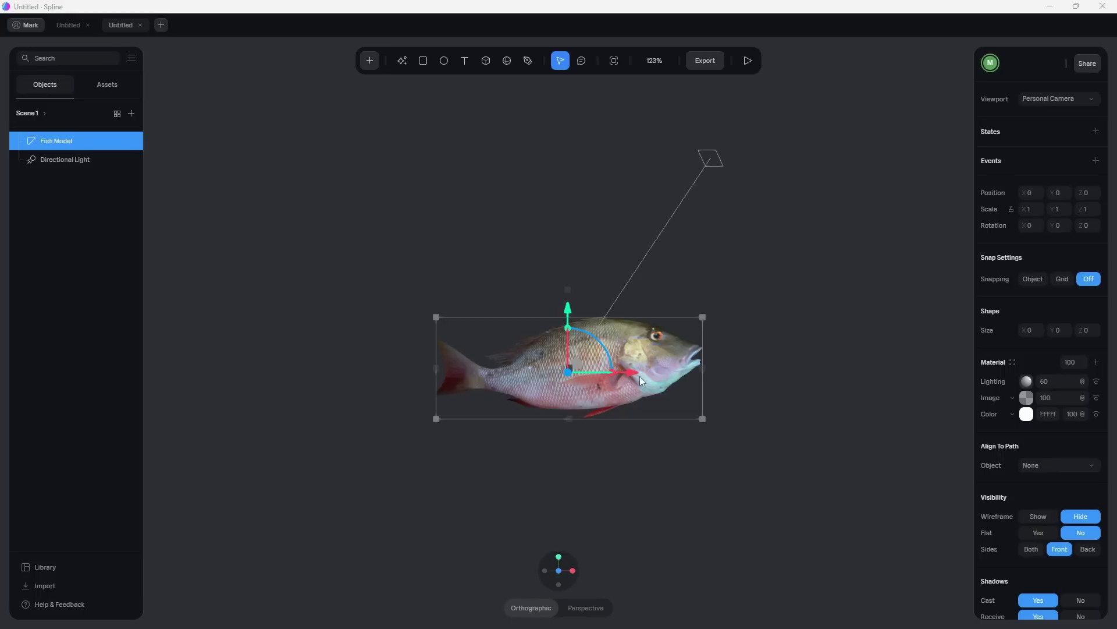
scroll(658, 396, "up", 5)
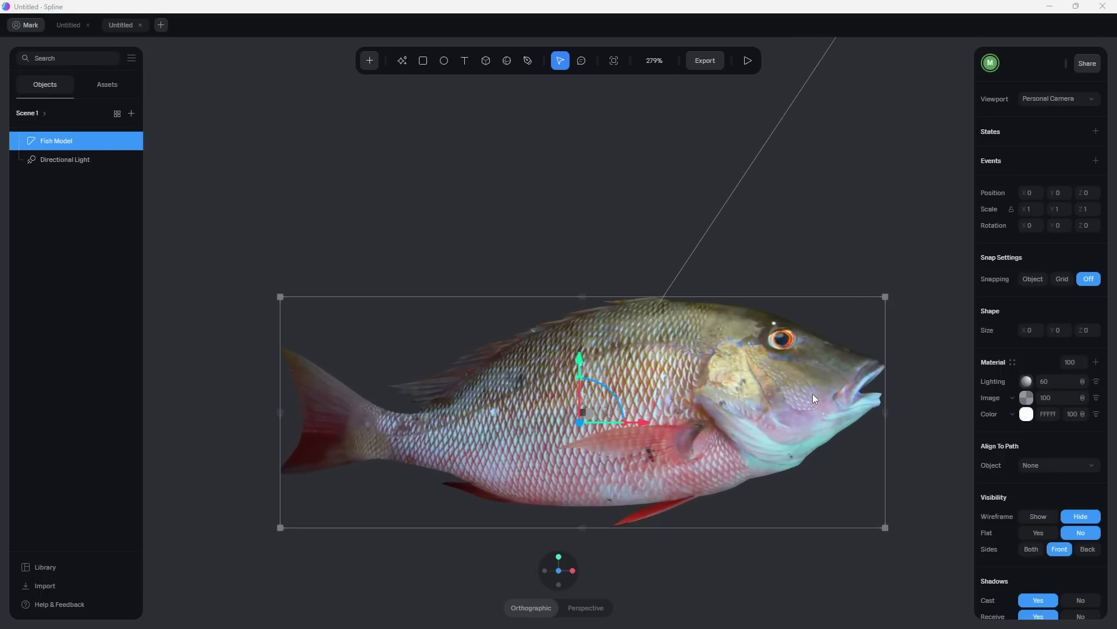
middle_click_drag(813, 394, 508, 471)
scroll(742, 232, "up", 5)
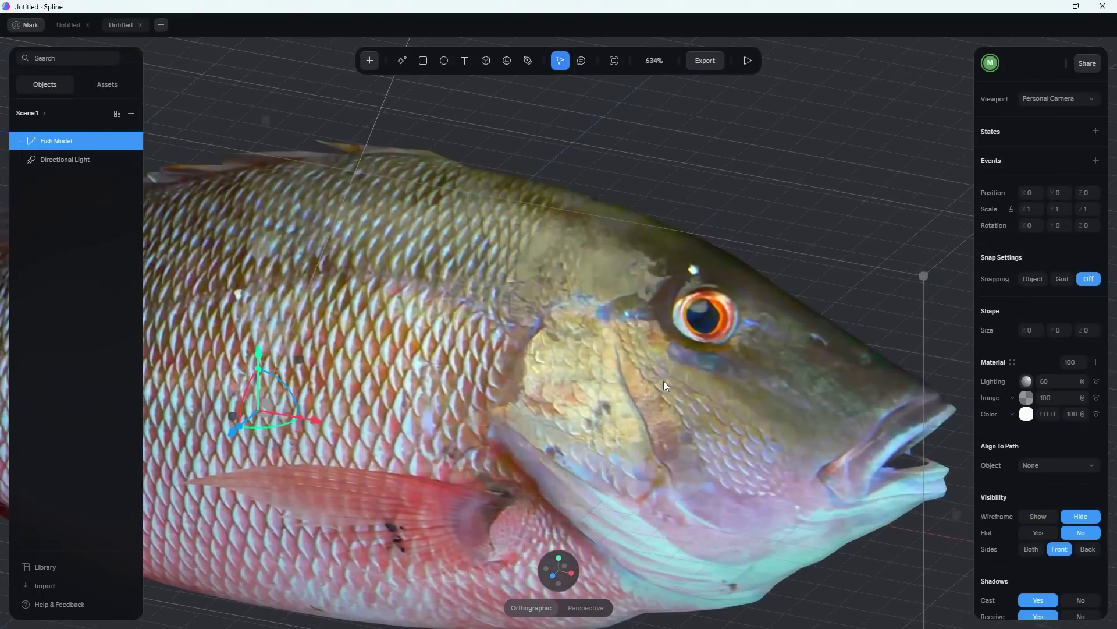
scroll(683, 386, "up", 2)
mouse_move(706, 403)
middle_mouse_down()
mouse_move(683, 386)
mouse_move(530, 404)
mouse_move(735, 367)
mouse_move(689, 399)
middle_mouse_up()
scroll(742, 359, "up", 2)
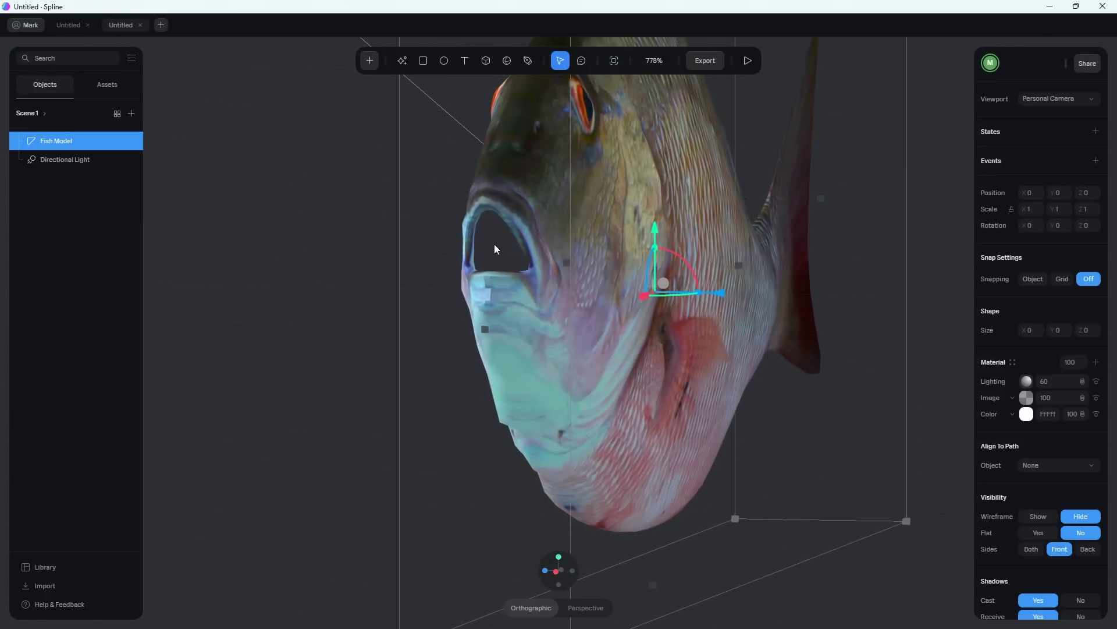
middle_click_drag(532, 368, 526, 399)
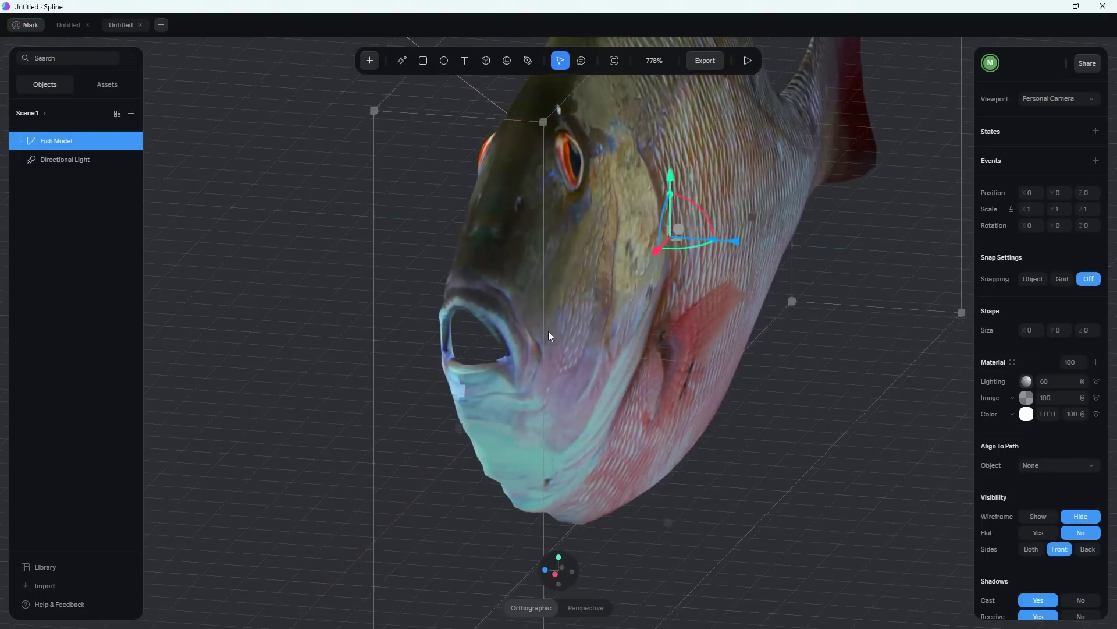
scroll(548, 331, "down", 5)
scroll(651, 364, "down", 1)
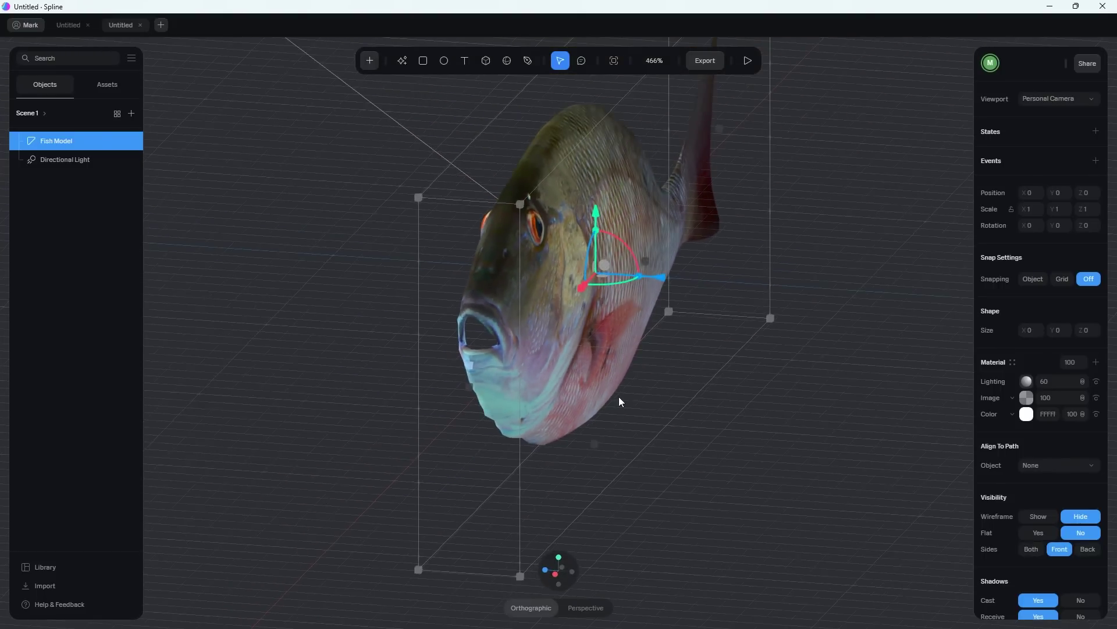
middle_click_drag(619, 400, 523, 265)
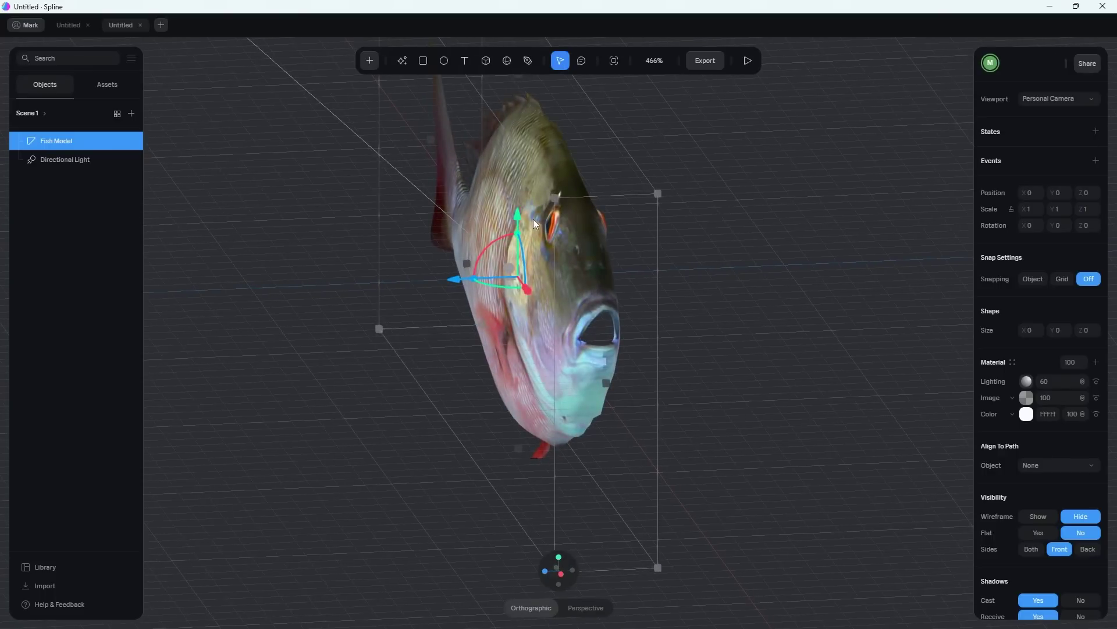
middle_click_drag(583, 277, 658, 256)
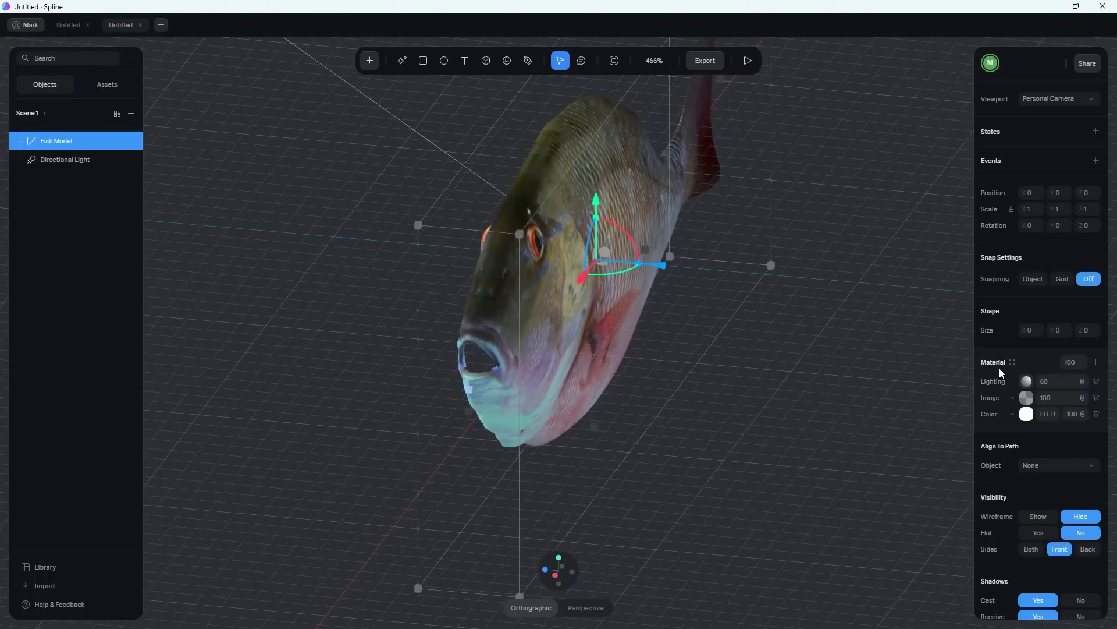
- Set the Fish Model's visible sides to Both and check the mouth interior and fins
scroll(1014, 382, "down", 3)
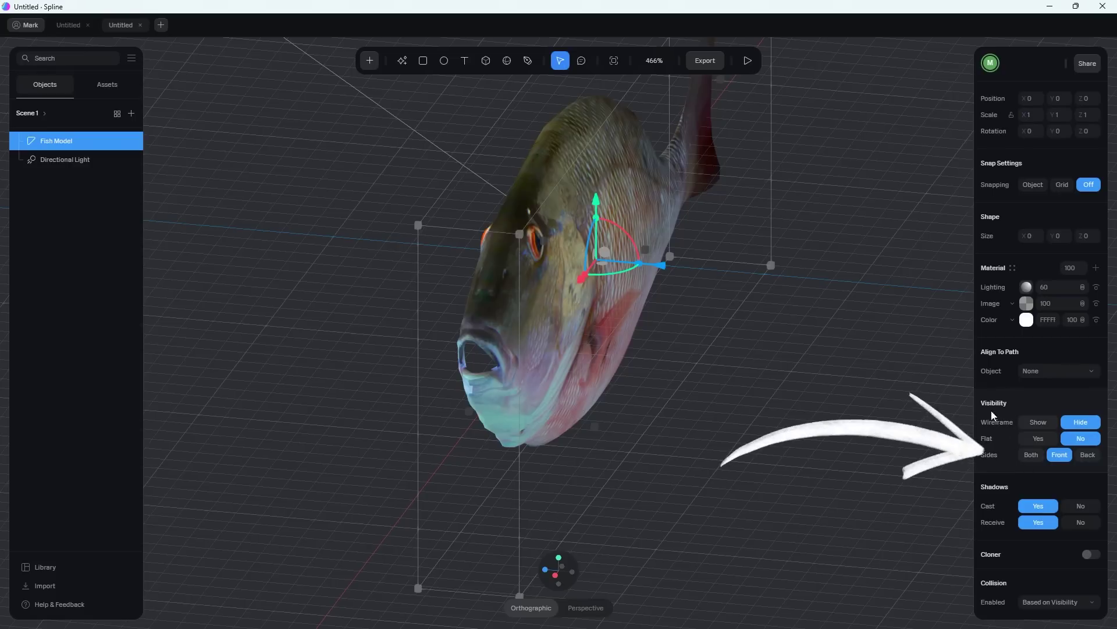
left_click(1033, 458)
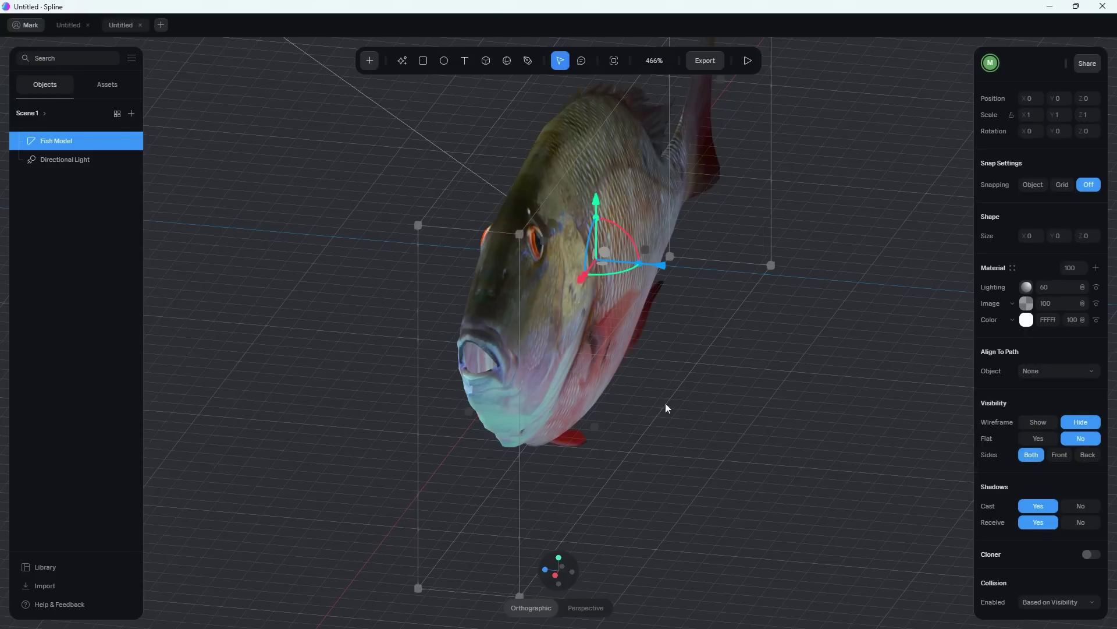
right_click_drag(633, 392, 627, 327)
scroll(488, 337, "up", 2)
scroll(487, 337, "up", 3)
scroll(543, 397, "up", 6)
scroll(631, 321, "down", 5)
right_click_drag(705, 361, 721, 381)
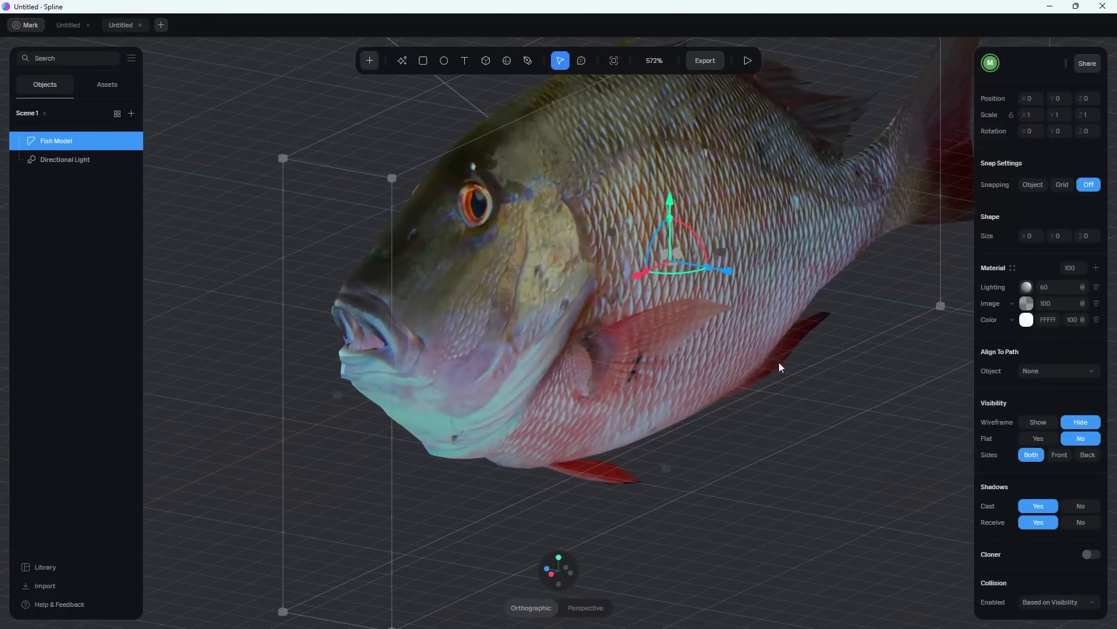
- Compare the Fish Model with only its Front sides shown, and return its visible sides to Both
left_click(1061, 458)
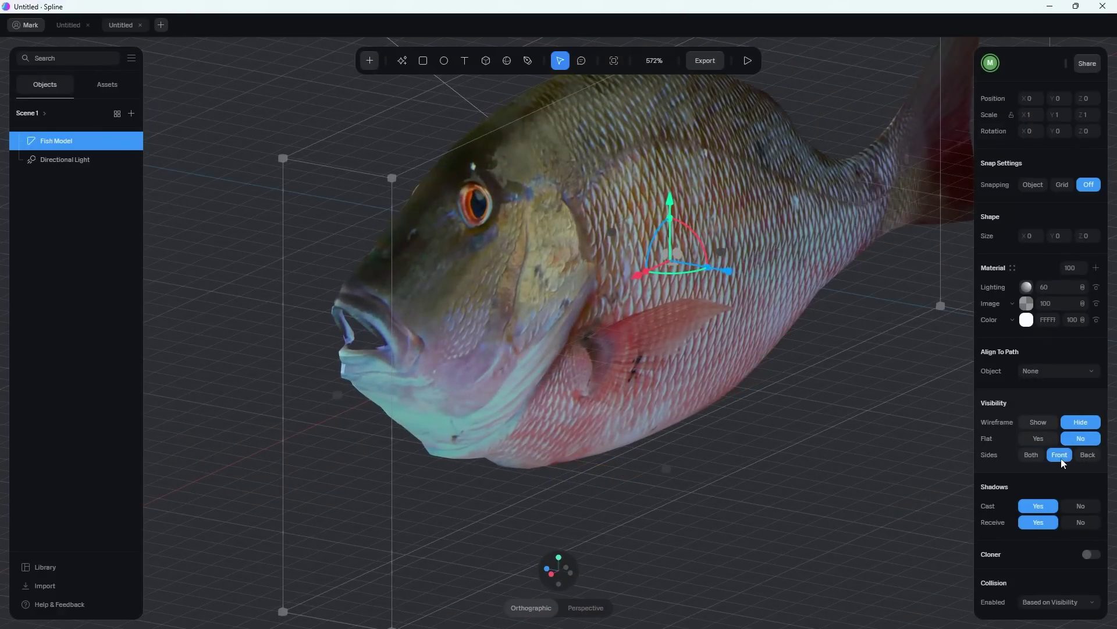
left_click(1032, 456)
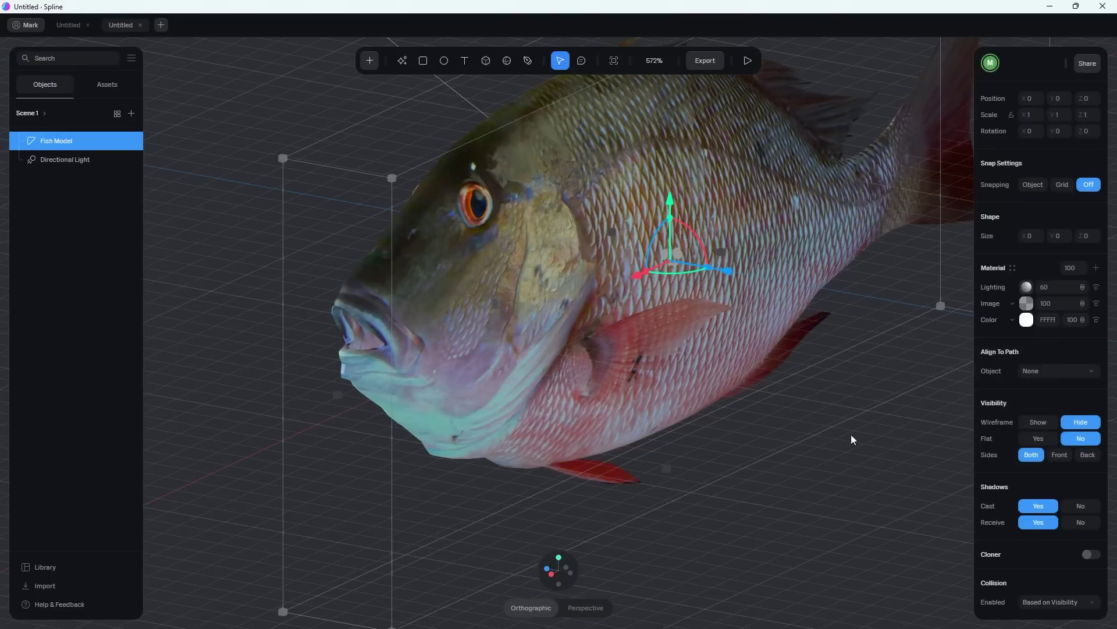
right_click_drag(690, 461, 717, 465)
scroll(726, 467, "down", 3)
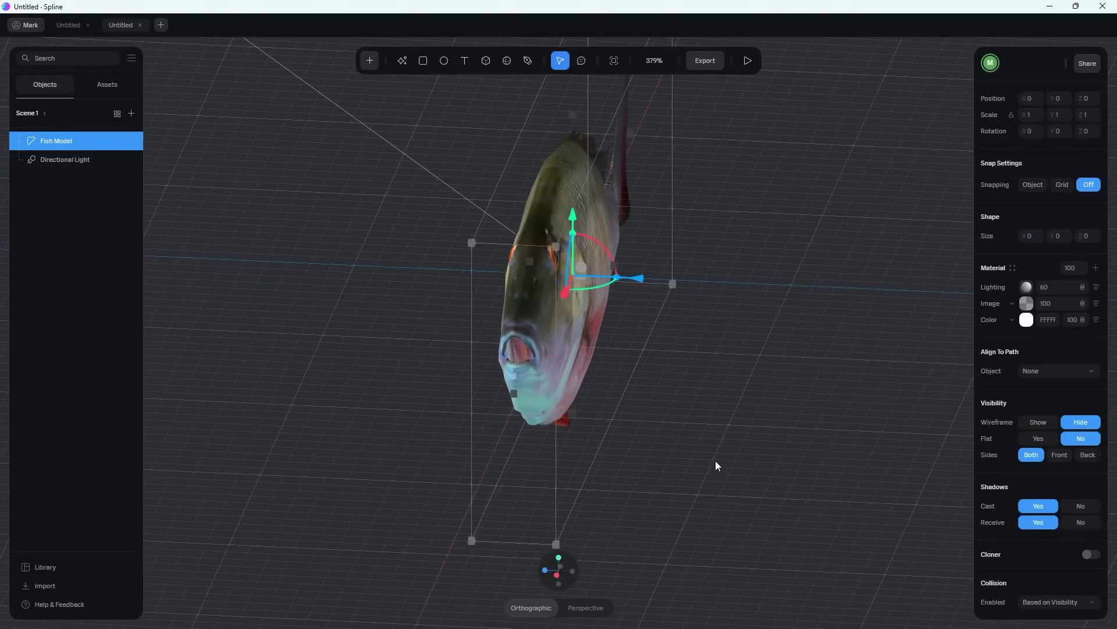
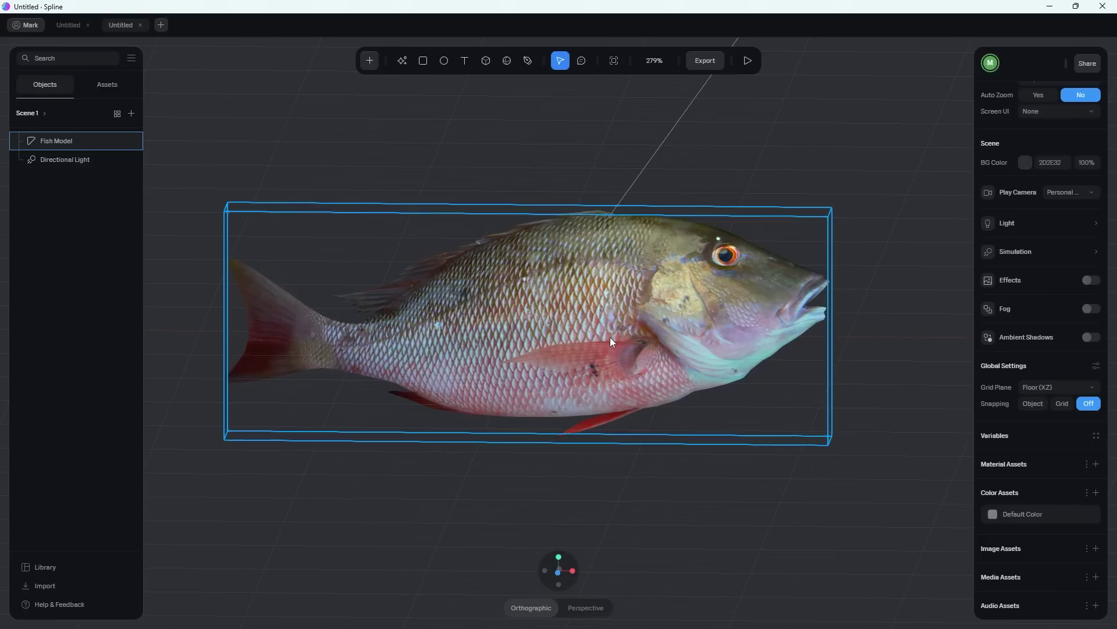
- Inspect the image texture and its settings in the Fish Model's material, and close them without changes
middle_click_drag(674, 338, 647, 358)
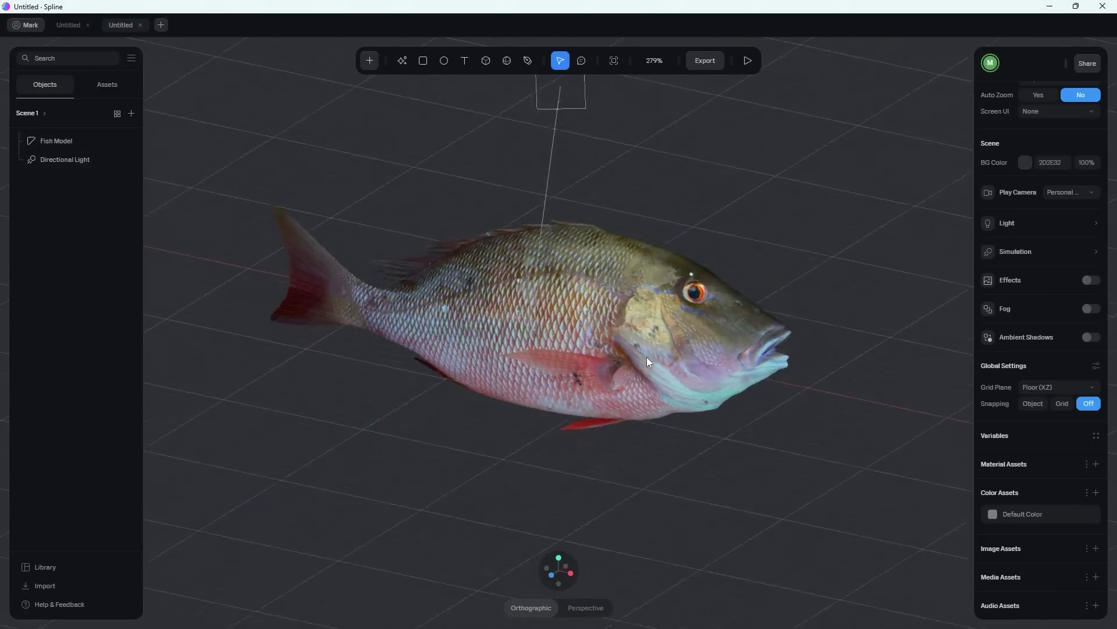
left_click(66, 143)
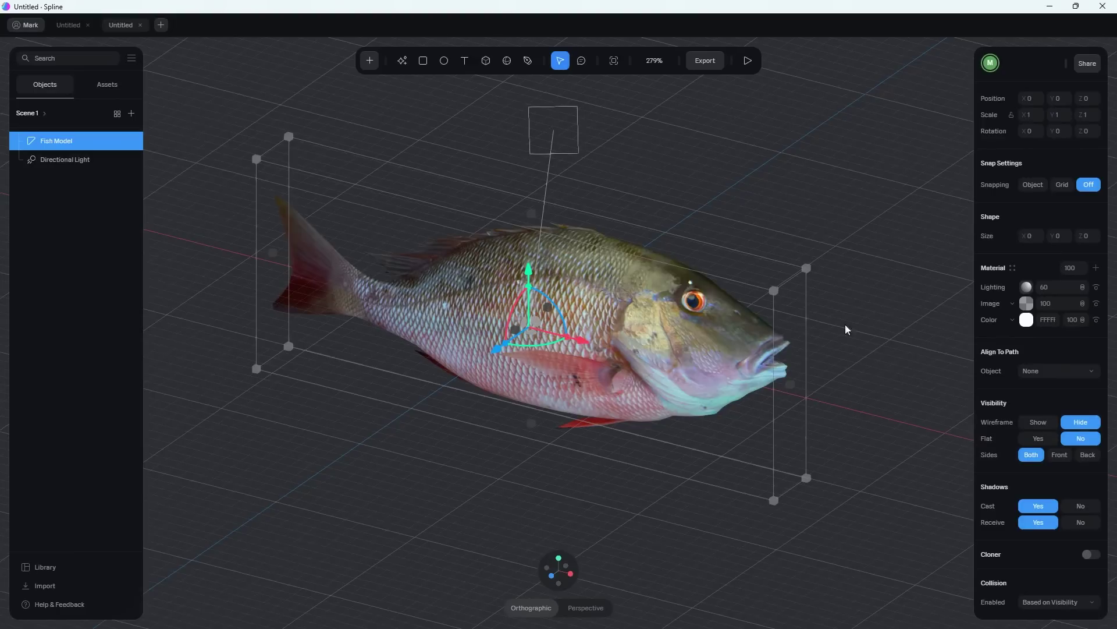
left_click(1026, 303)
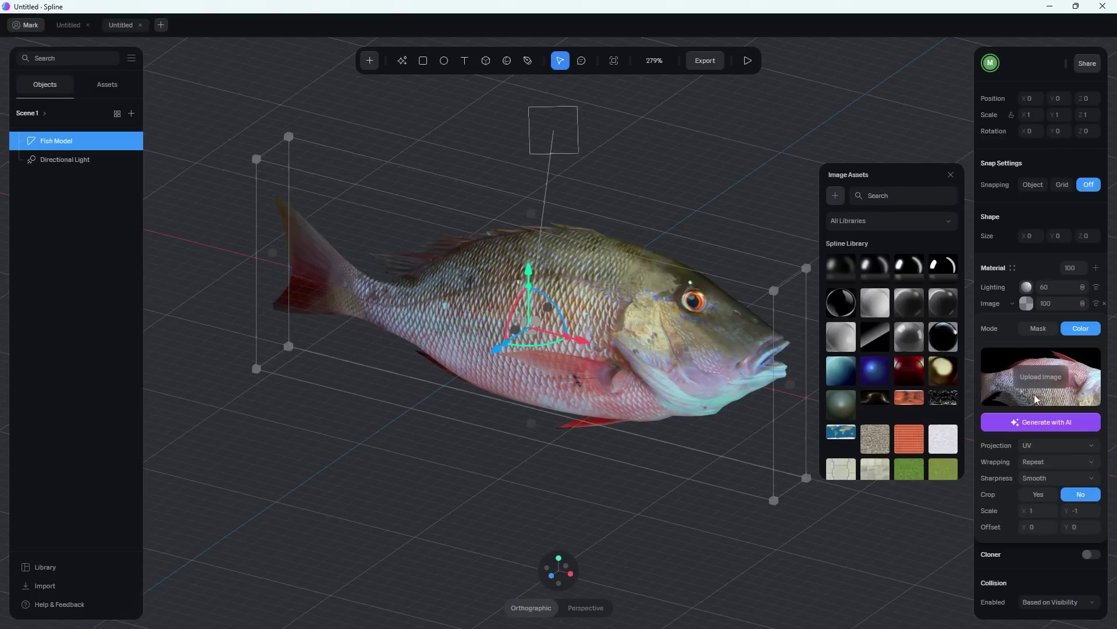
key("1")
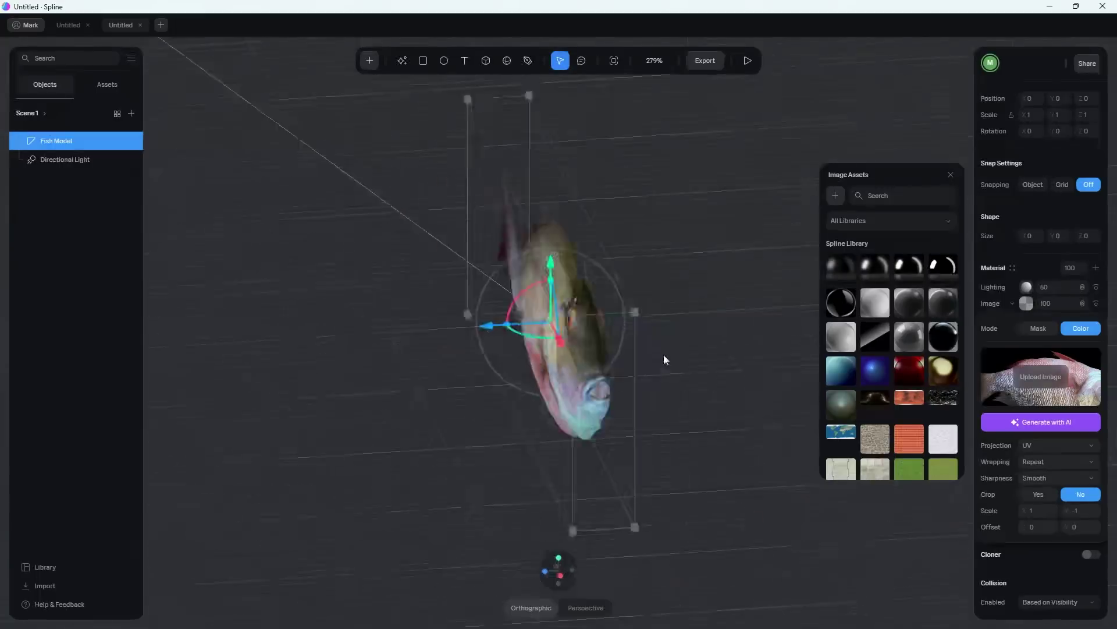
left_click(669, 358)
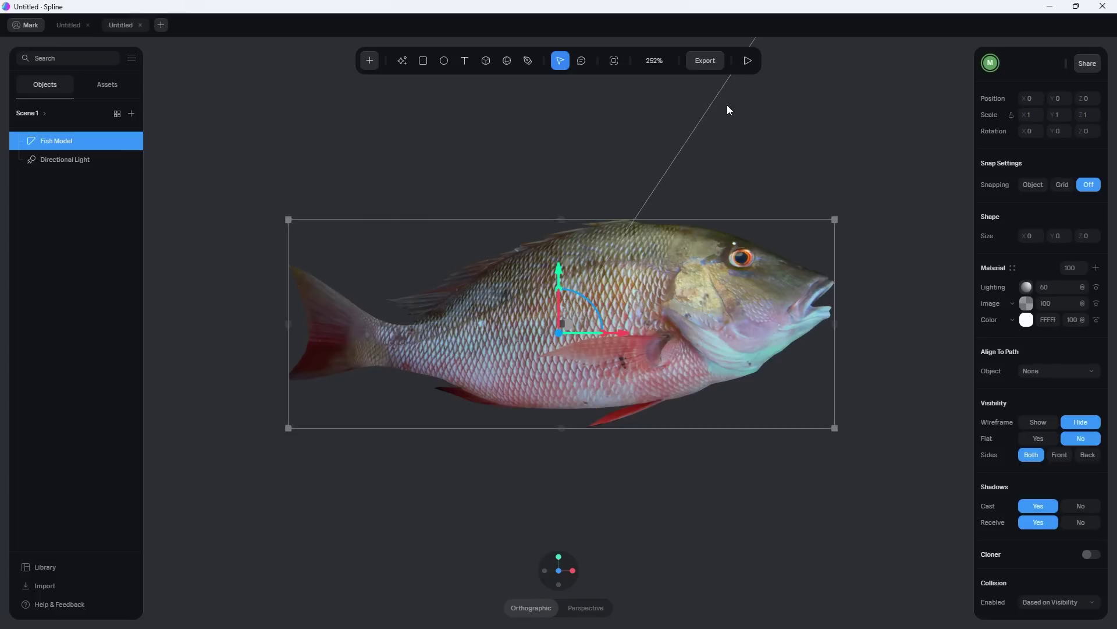
- Run the scene's performance test from the export options, review its metrics and close the results
left_click(706, 62)
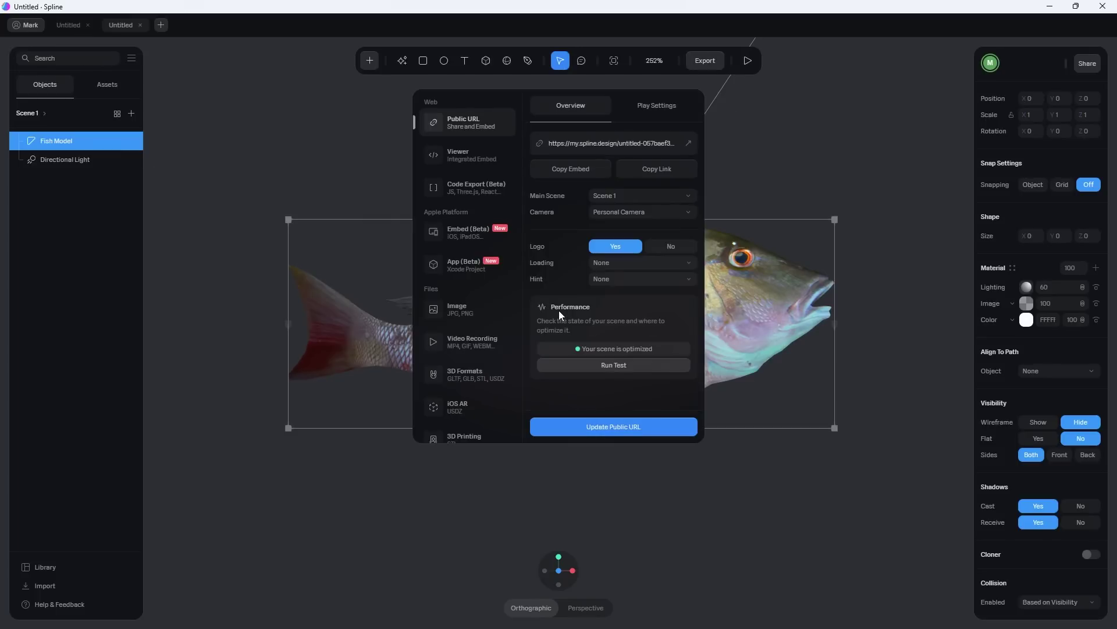
left_click(614, 365)
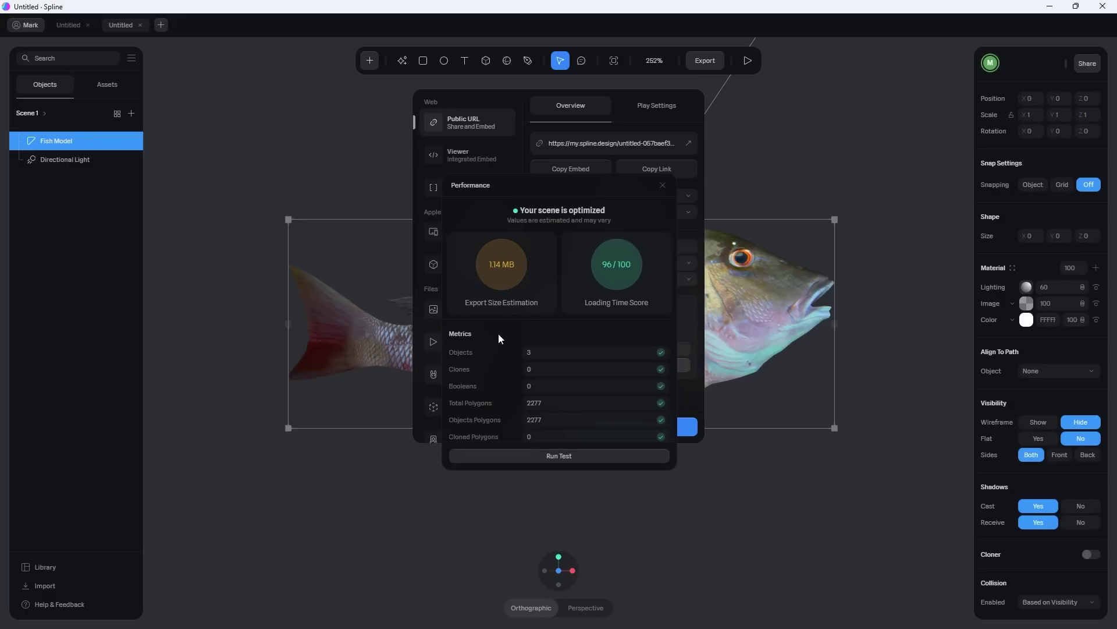
scroll(499, 333, "down", 3)
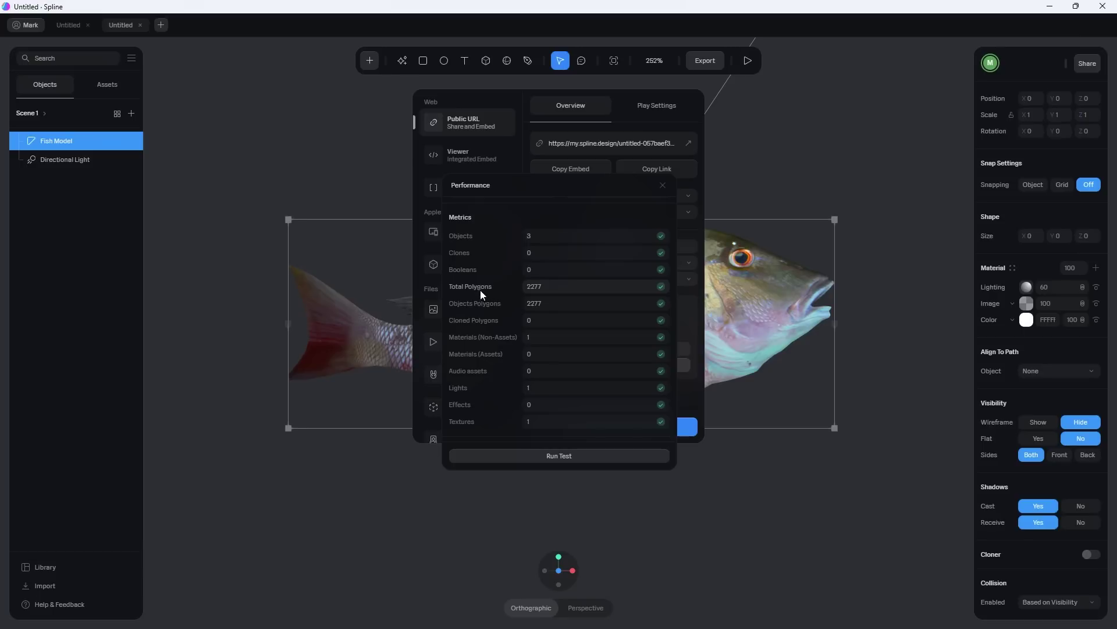
scroll(519, 287, "down", 2)
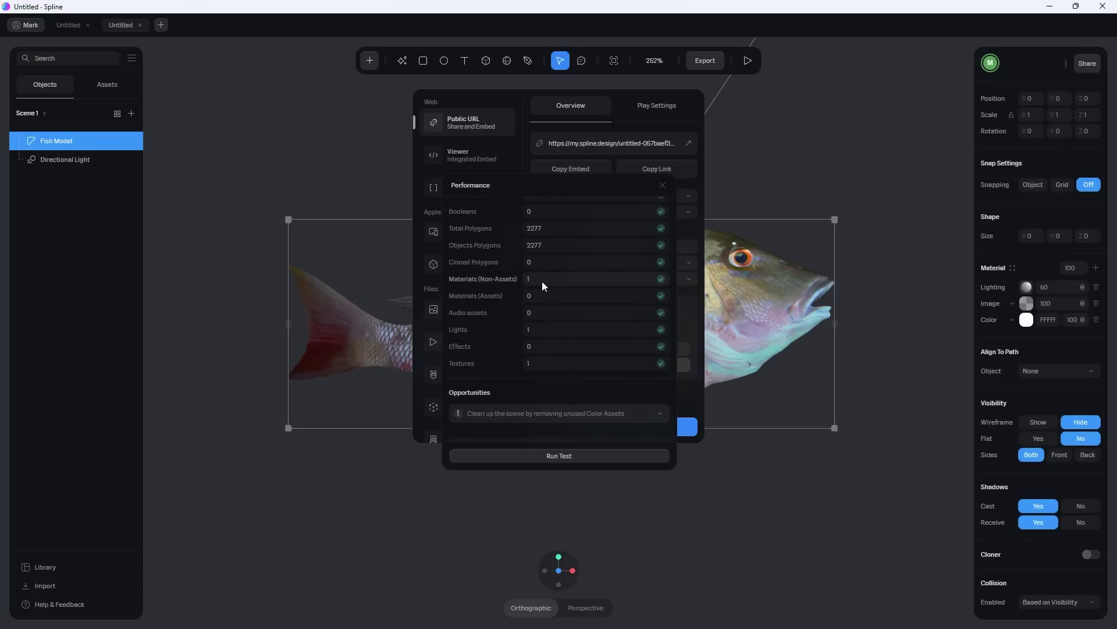
scroll(507, 340, "down", 1)
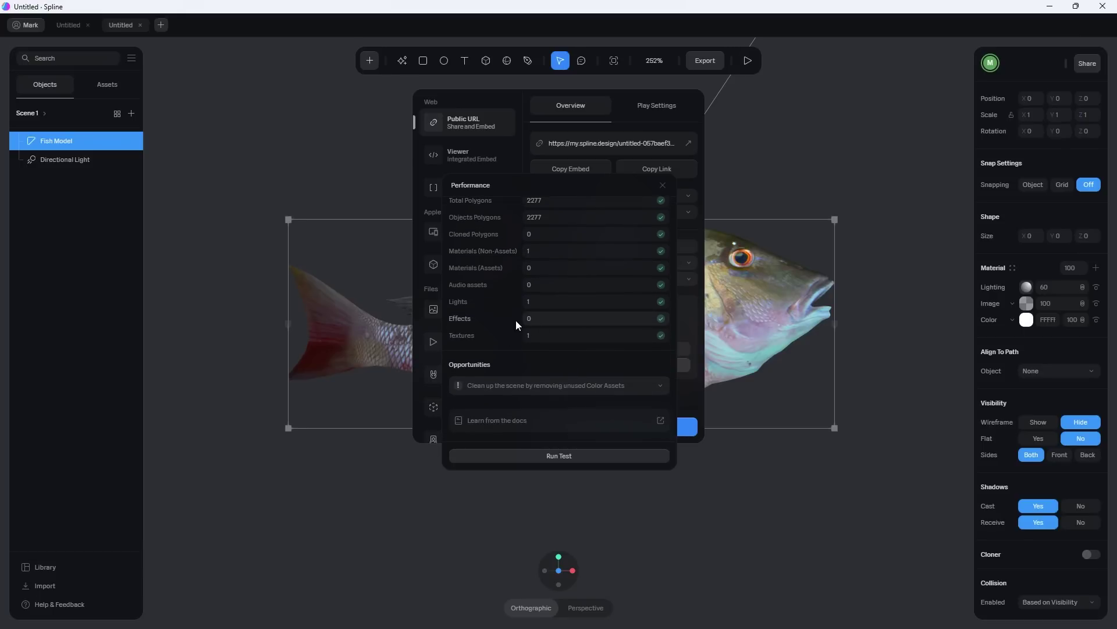
scroll(501, 330, "up", 2)
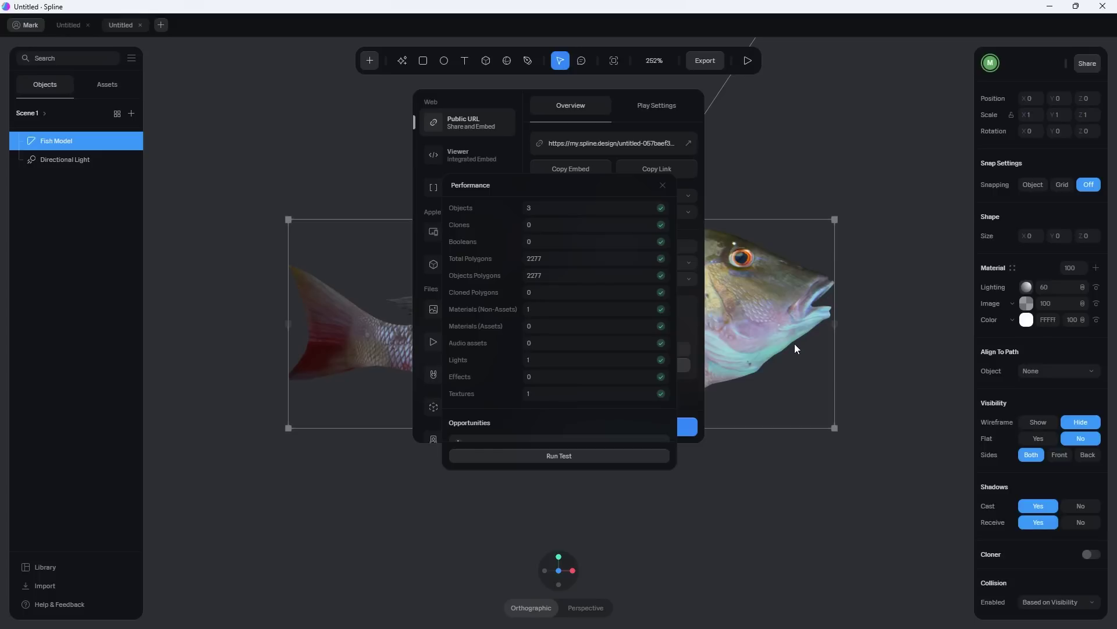
left_click(663, 186)
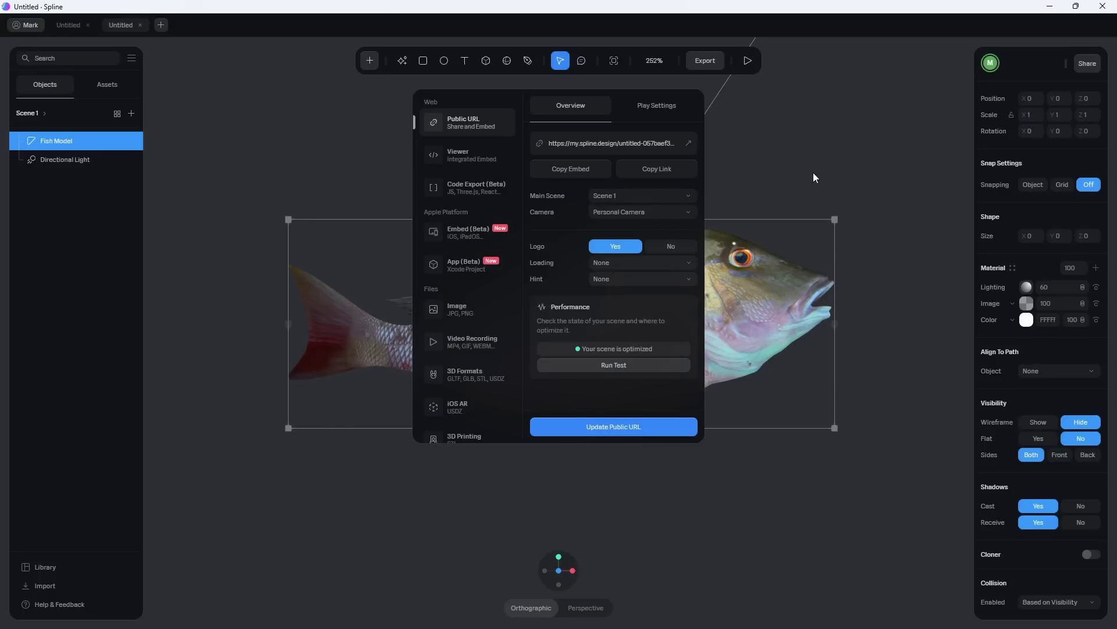
left_click(916, 299)
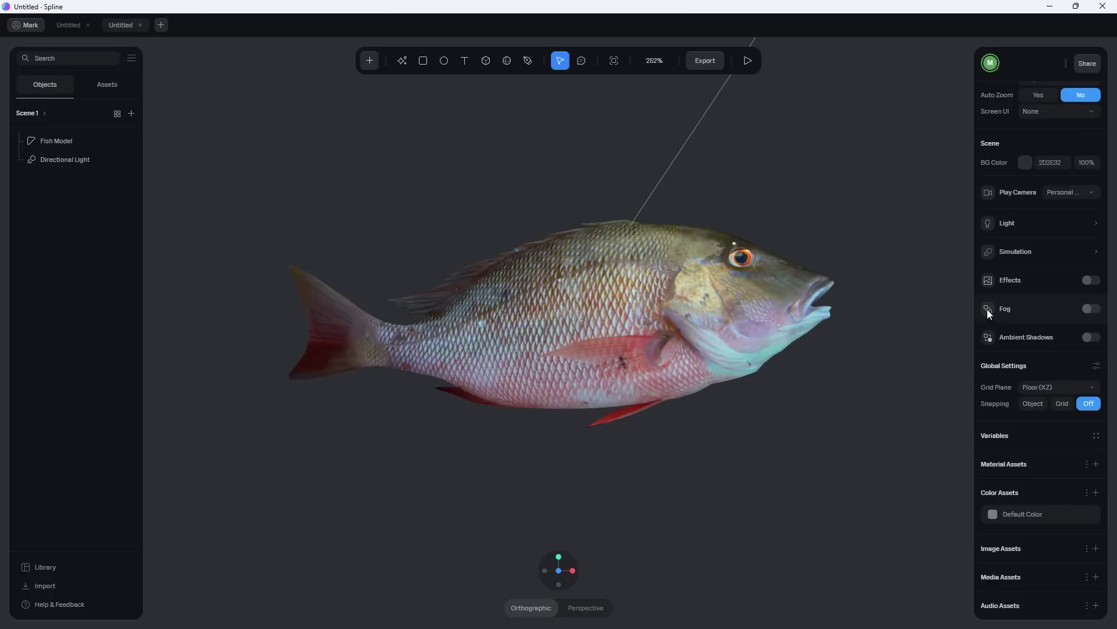
- Remove the Image layer from the Fish Model's material
left_click(802, 298)
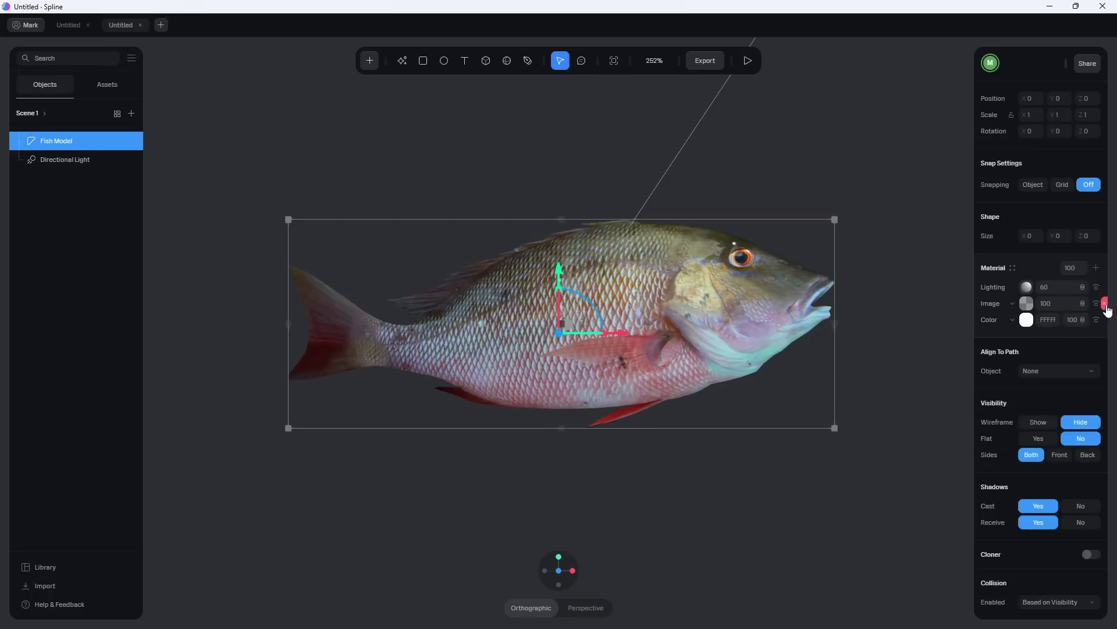
left_click(1105, 305)
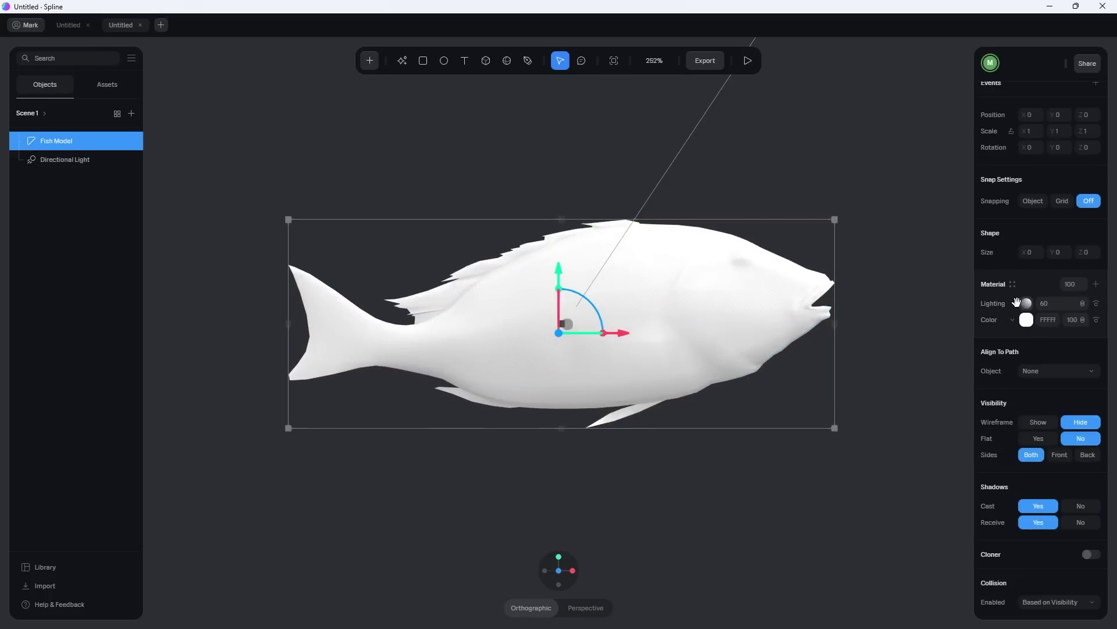
- Change the Fish Model's material color to a muted red, RGB(113, 71, 71), and deselect the model
left_click_drag(842, 348, 800, 376)
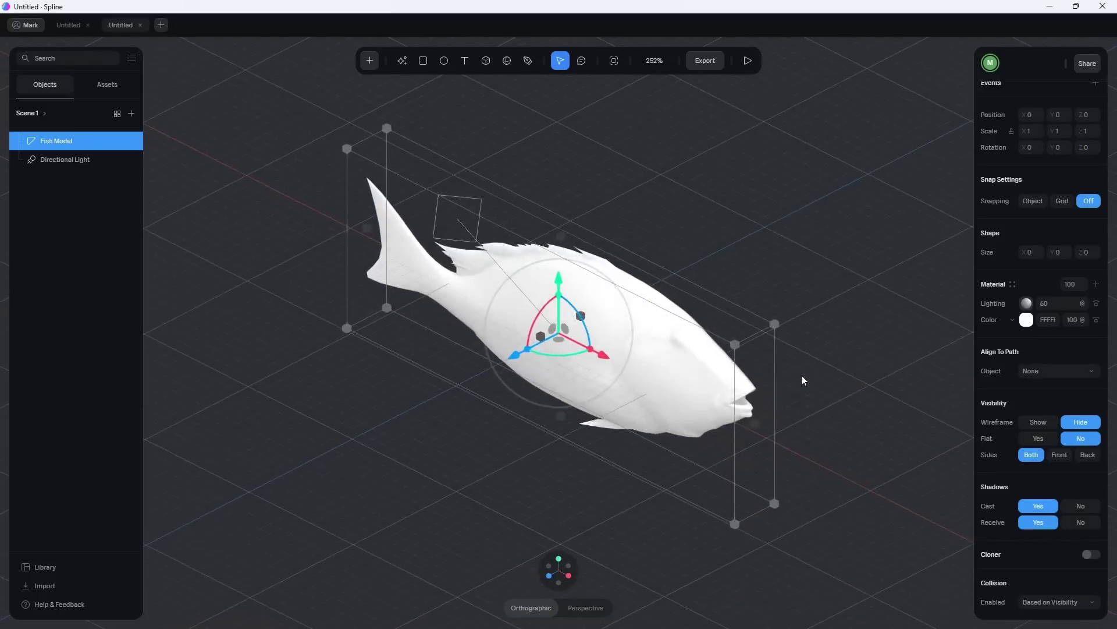
left_click(1027, 320)
left_click_drag(1038, 365, 1025, 403)
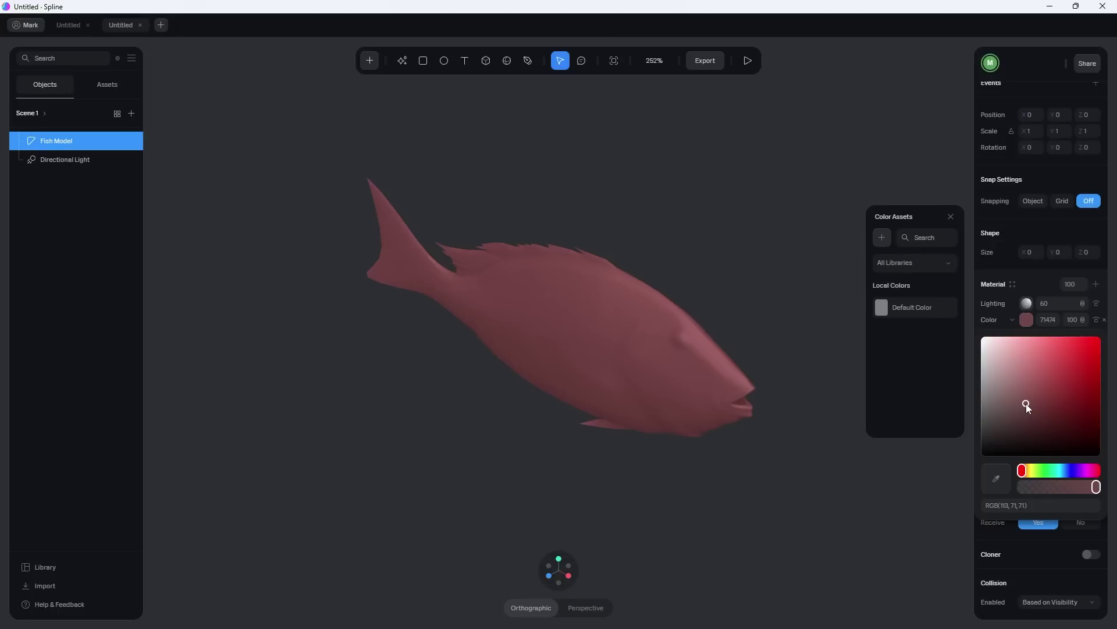
left_click(832, 289)
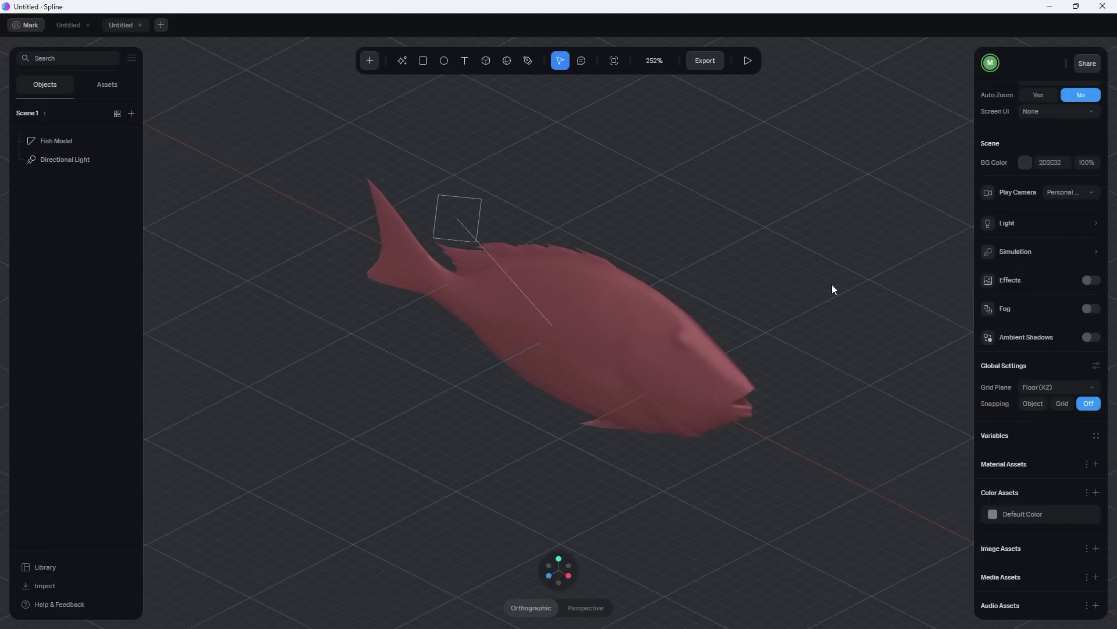
- Rerun the scene's performance test from the export options, review its metrics and opportunities, and close the results
left_click(709, 64)
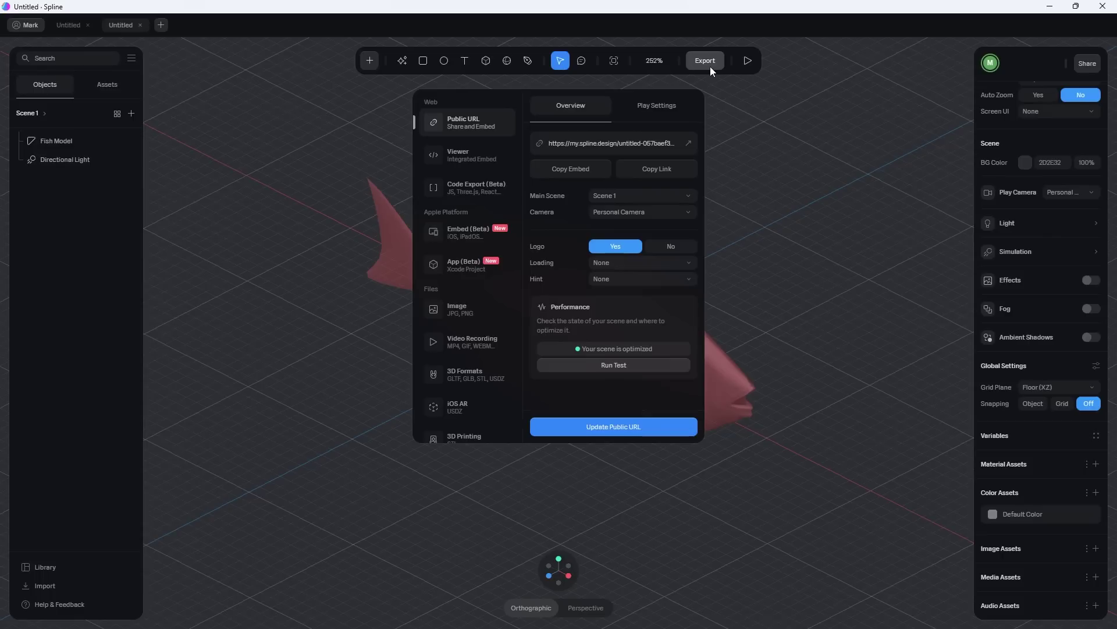
left_click(603, 366)
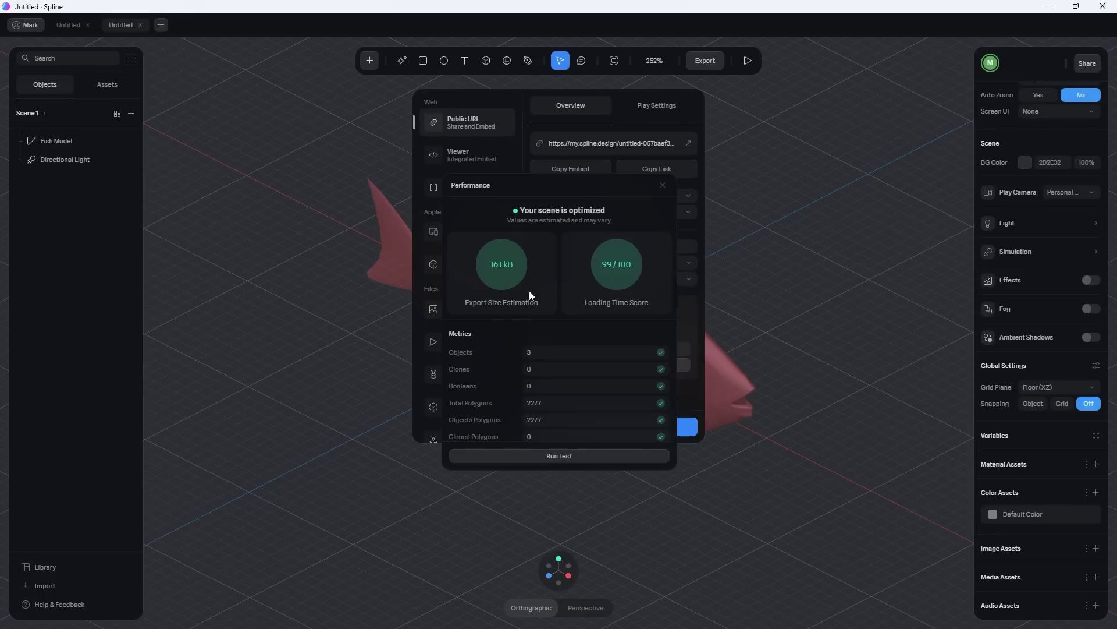
scroll(508, 334, "down", 5)
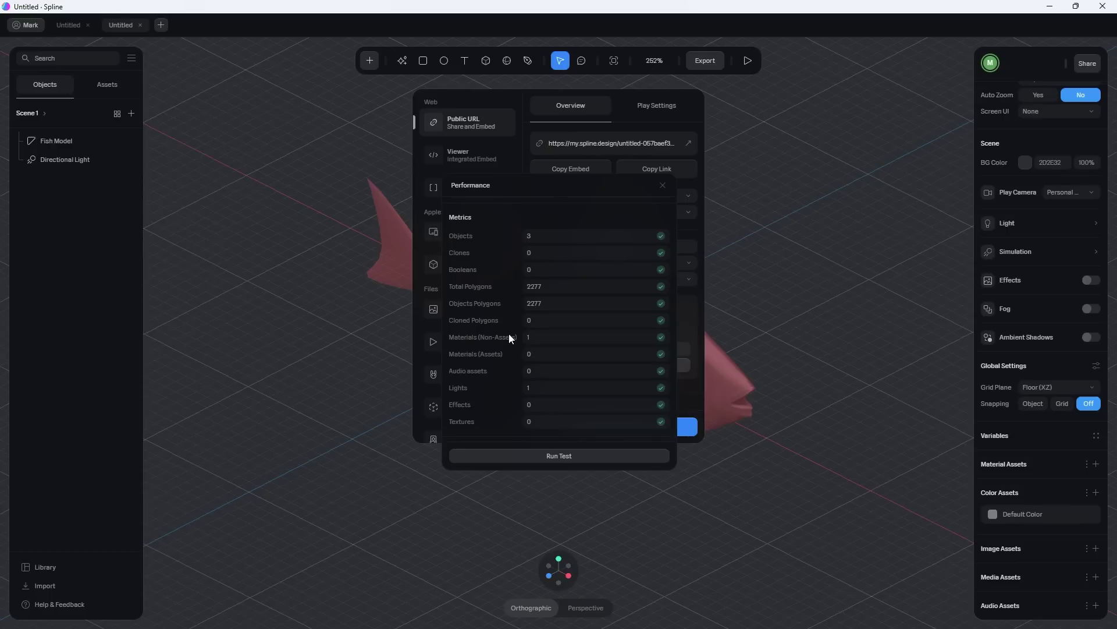
scroll(511, 330, "up", 5)
scroll(515, 325, "down", 5)
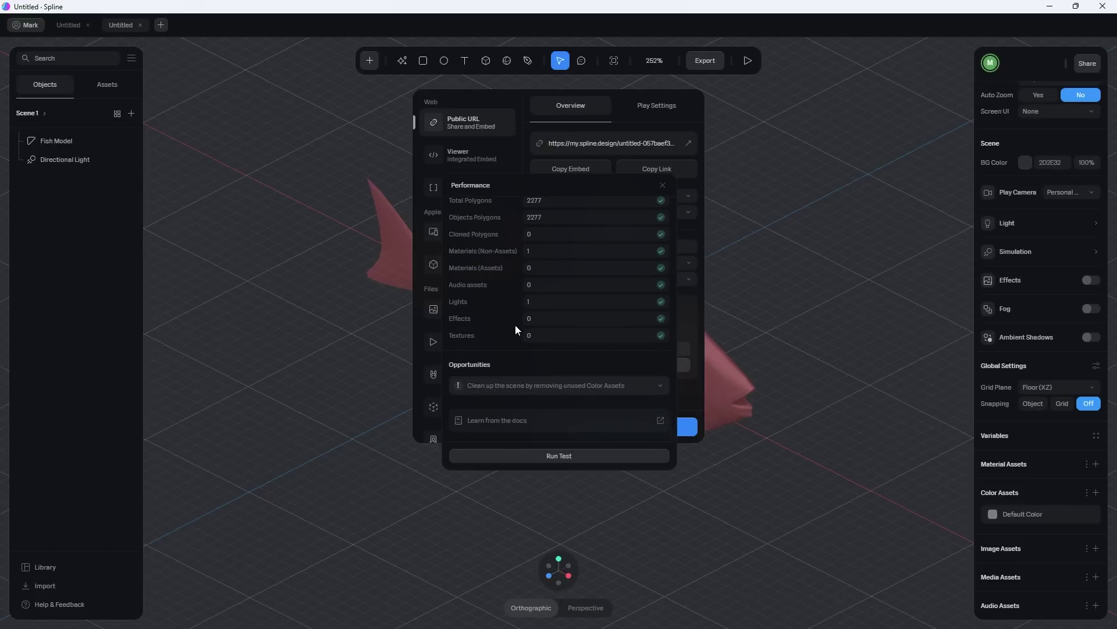
left_click(664, 185)
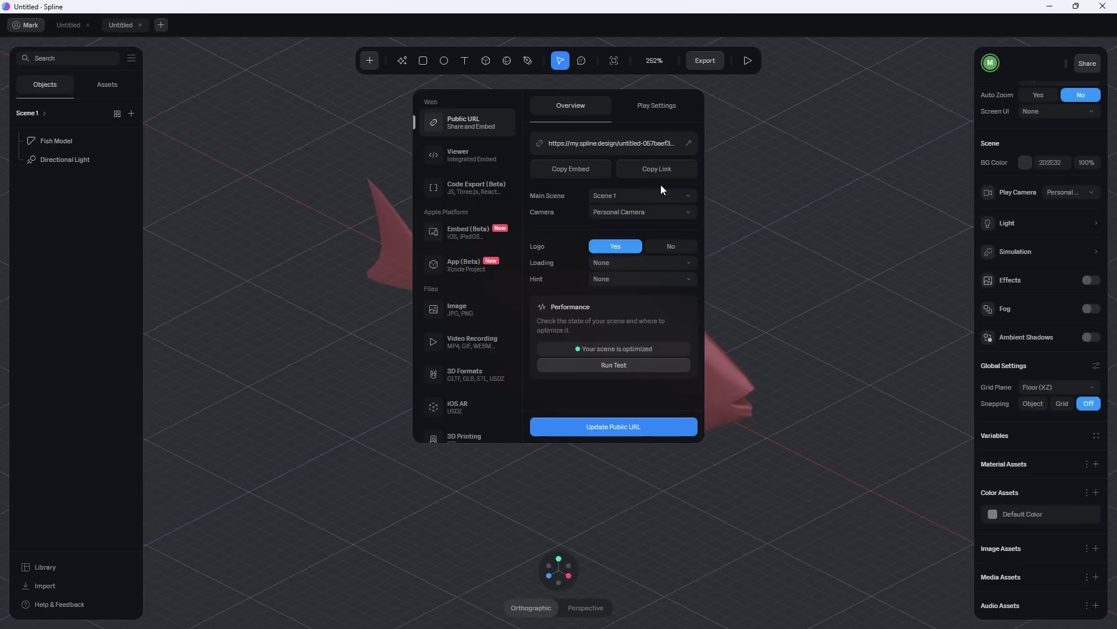
left_click(789, 175)
right_click_drag(778, 365, 639, 392)
scroll(537, 364, "up", 4)
scroll(639, 393, "down", 4)
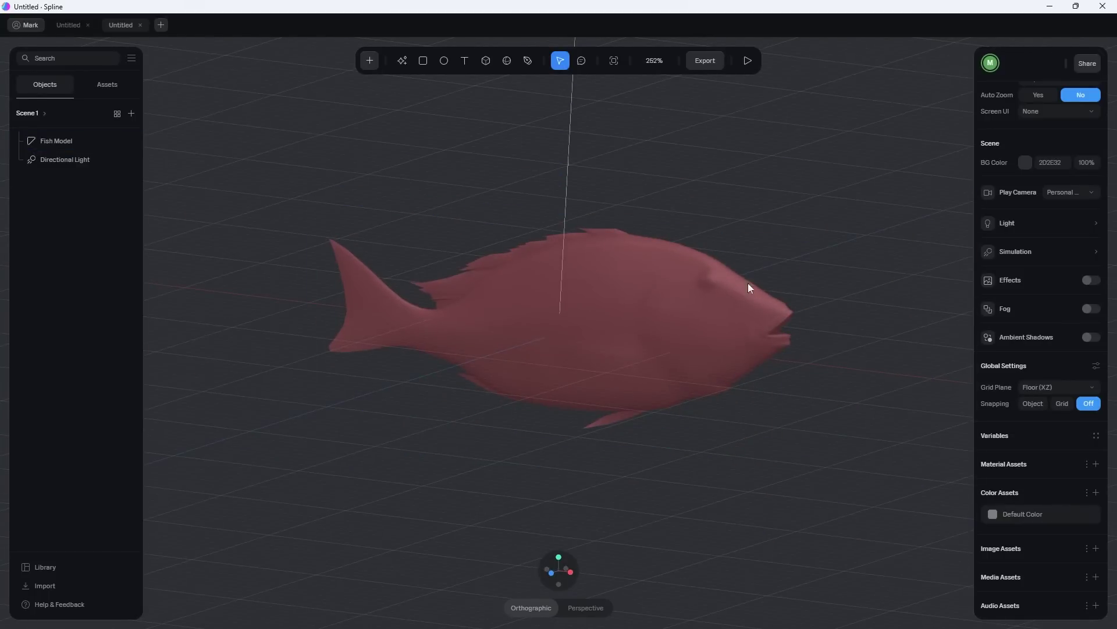
left_click(672, 305)
mouse_move(736, 326)
right_mouse_down()
mouse_move(636, 351)
mouse_move(710, 357)
right_mouse_up()
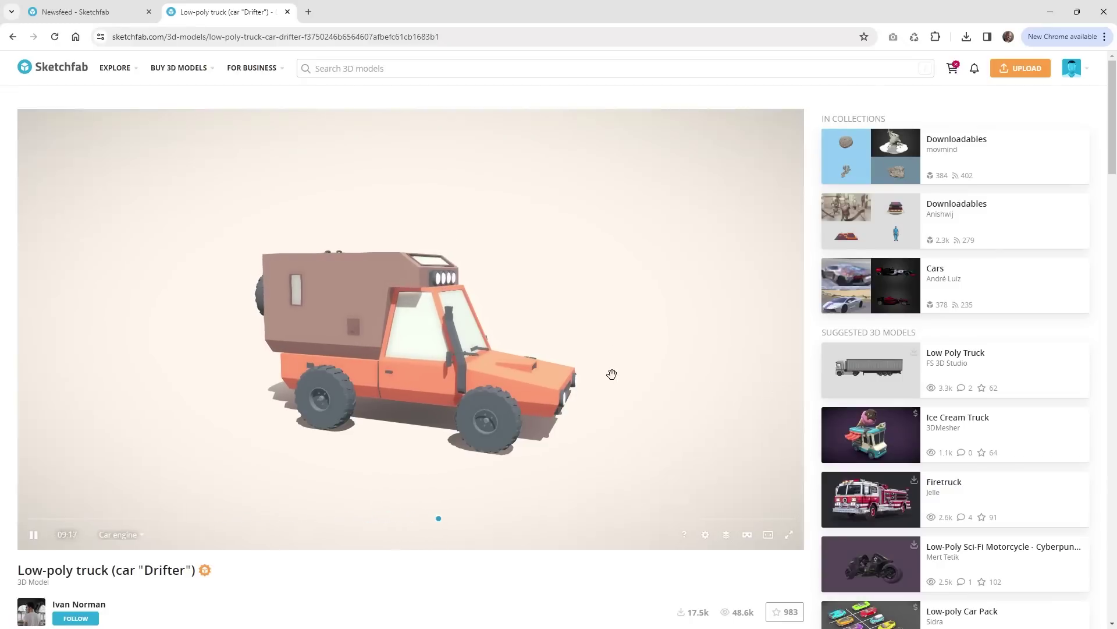
- Switch to Sketchfab in the browser and examine the animated Low-poly truck (car "Drifter") model from several angles
left_click_drag(603, 374, 549, 340)
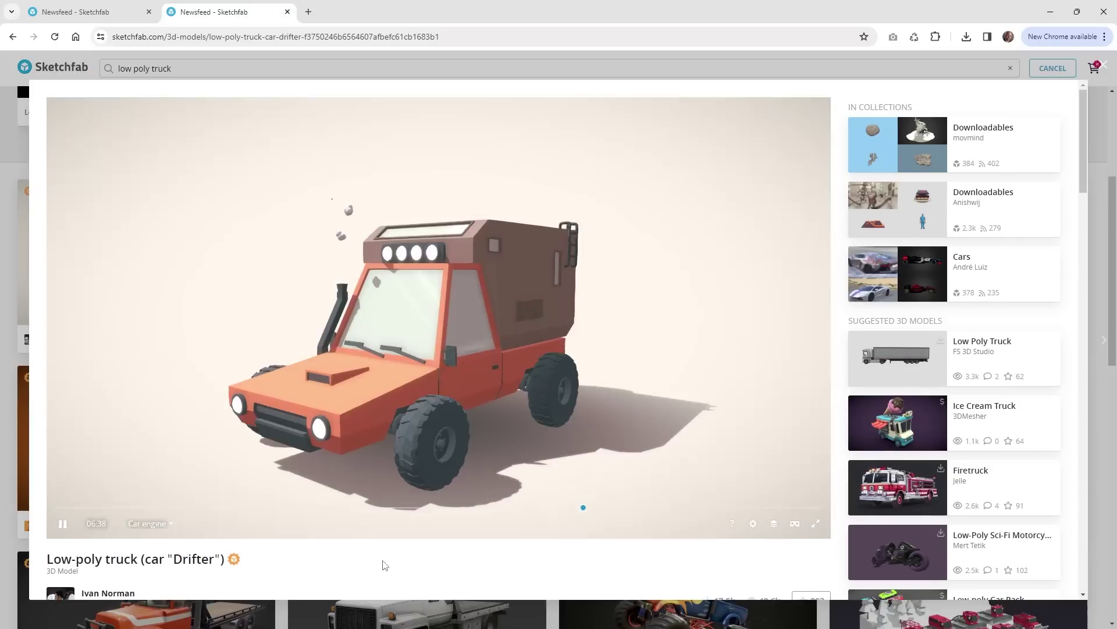
left_click_drag(340, 207, 404, 390)
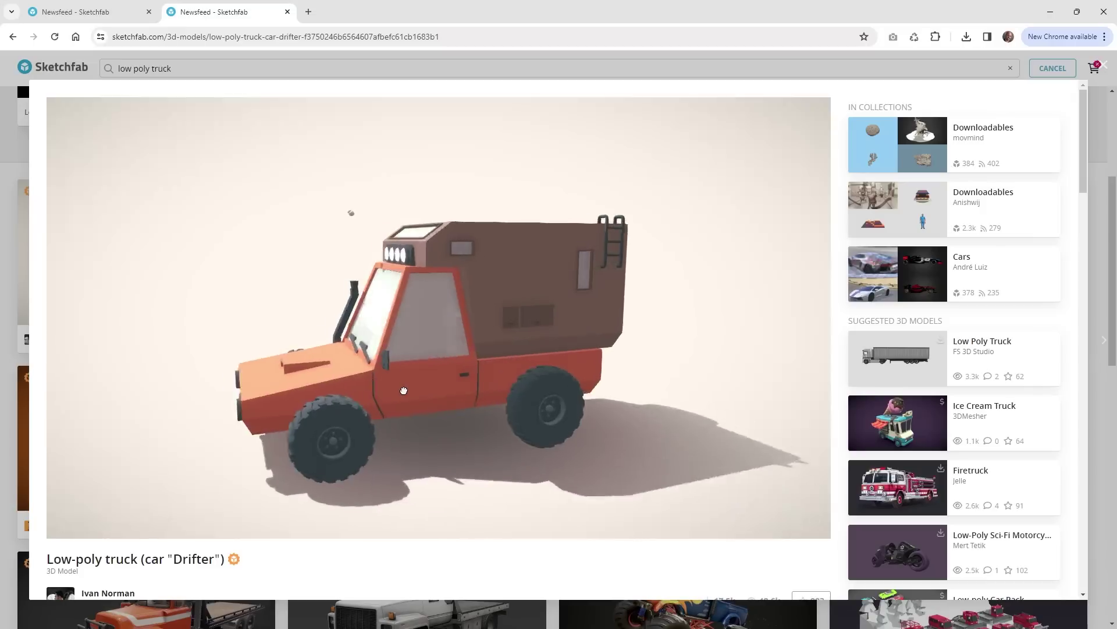
scroll(348, 575, "down", 1)
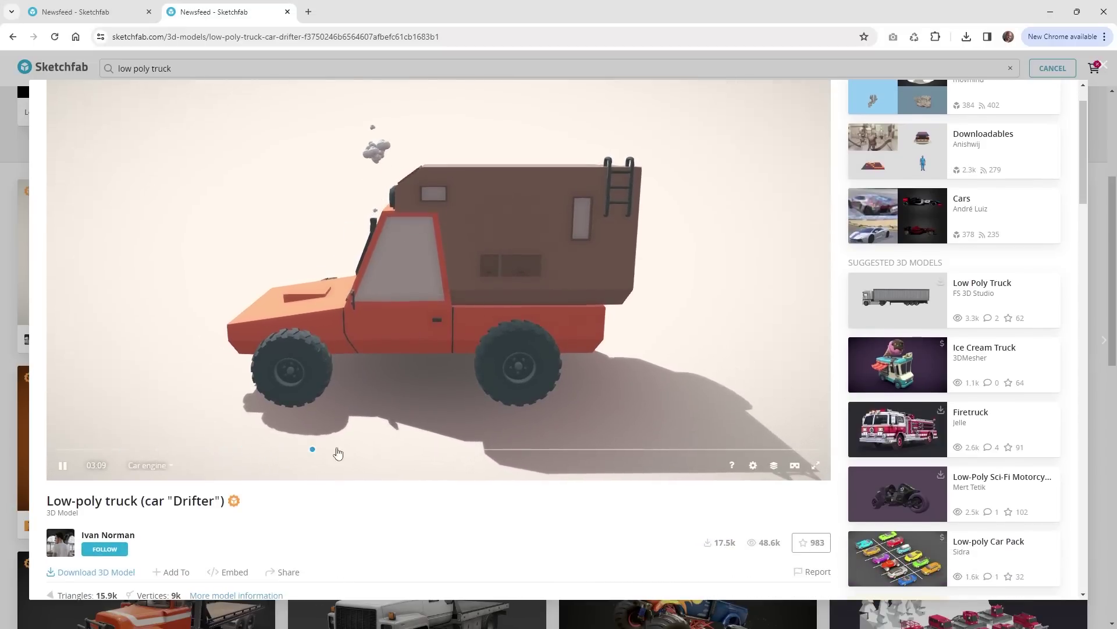
left_click_drag(481, 369, 456, 213)
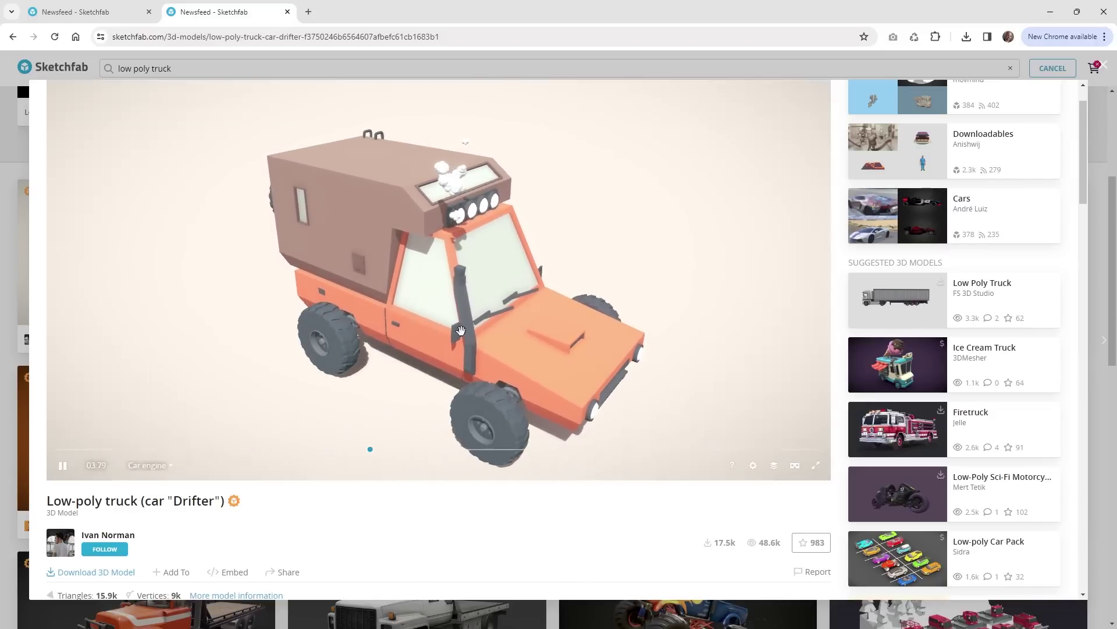
- Download the free Low-poly truck (car "Drifter") model in the GLB format
scroll(426, 510, "down", 2)
scroll(428, 502, "down", 1)
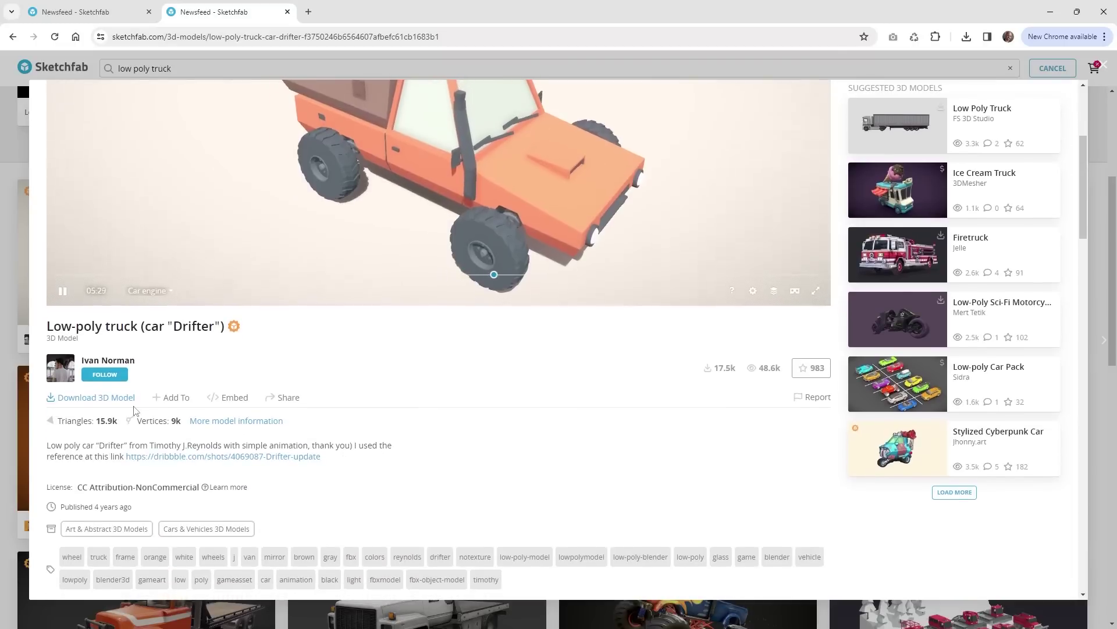
left_click(101, 398)
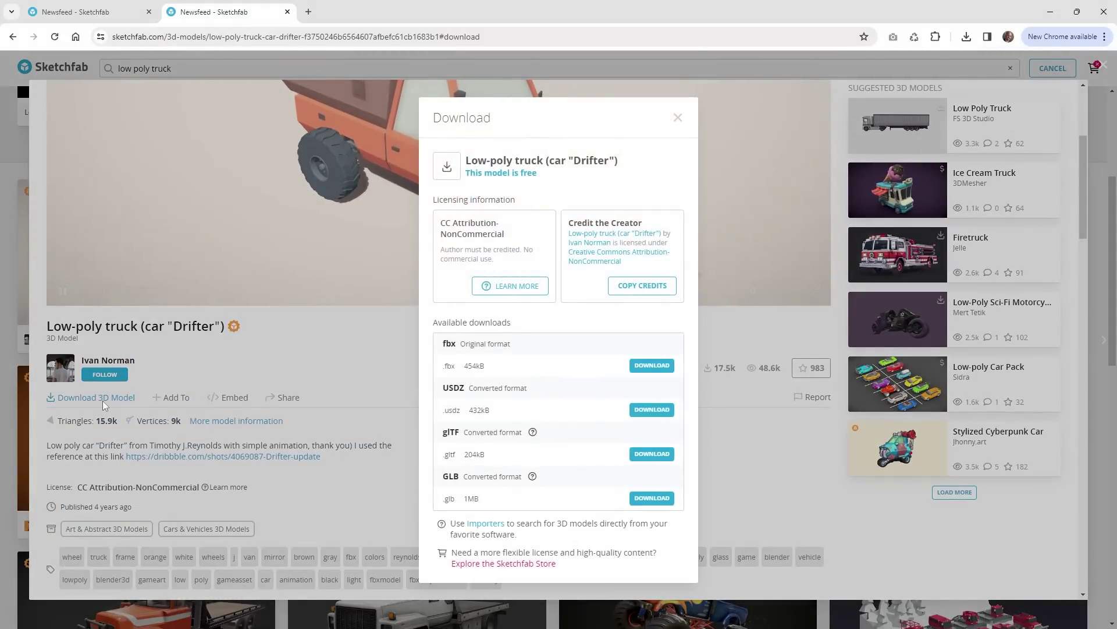
mouse_move(459, 476)
left_mouse_down()
mouse_move(449, 479)
mouse_move(469, 496)
left_mouse_up()
left_click(627, 502)
left_click(653, 499)
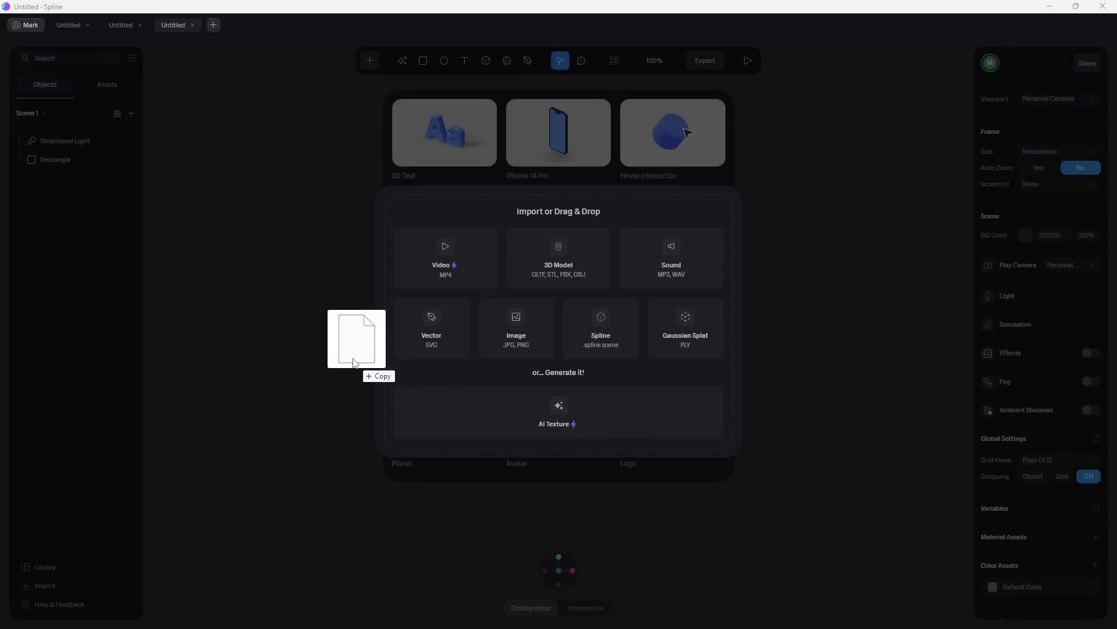
- Switch to a new Spline scene, import the downloaded low-poly truck file and delete the default Rectangle
left_click_drag(367, 369, 294, 348)
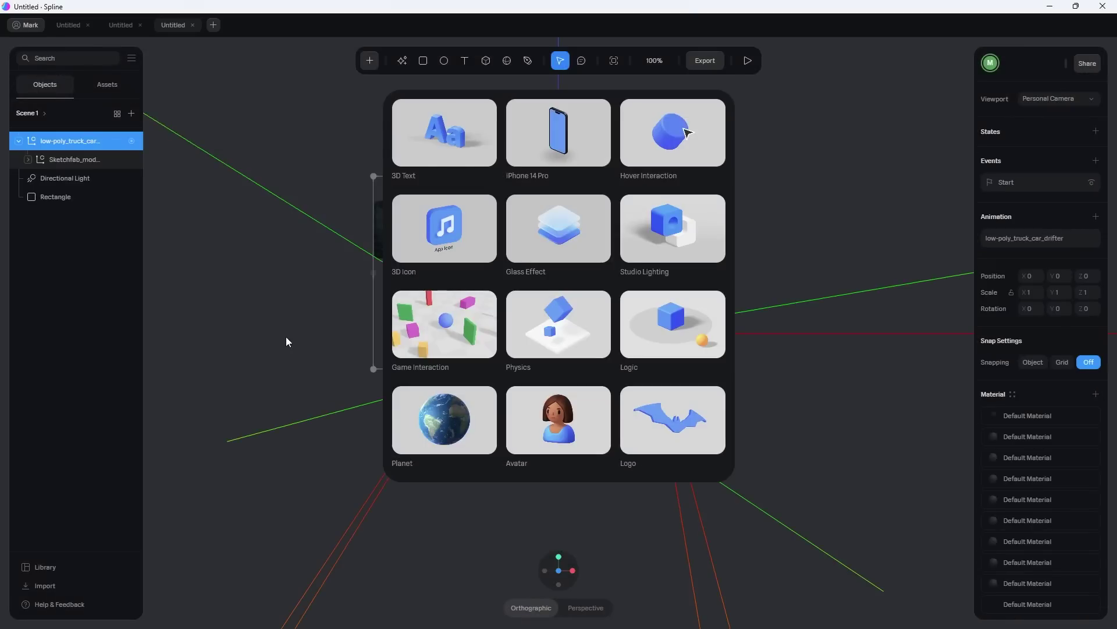
left_click(62, 200)
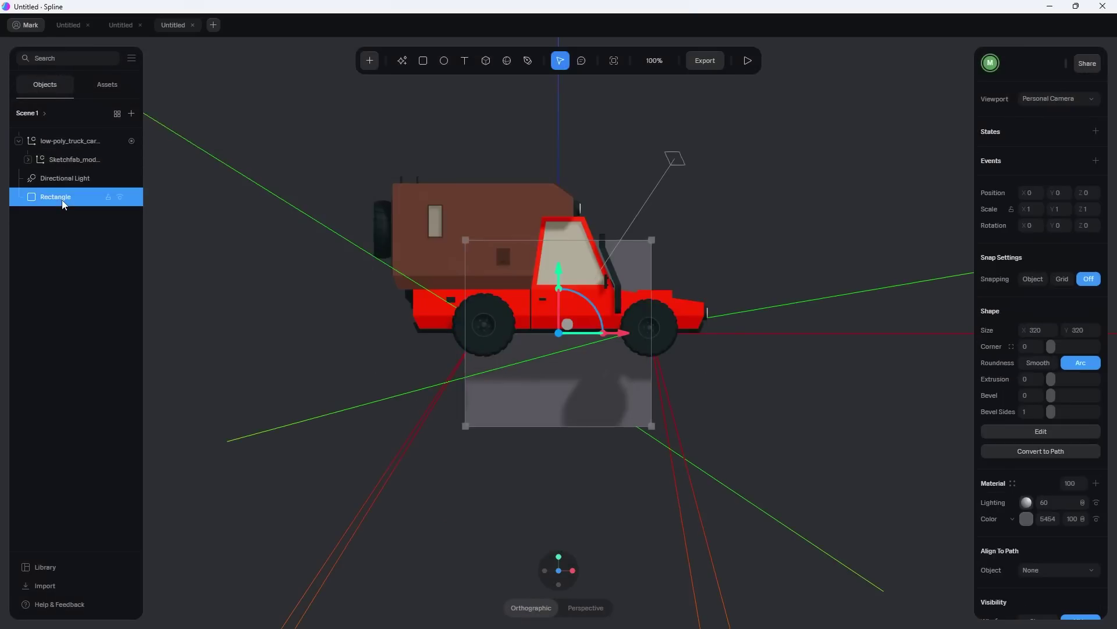
key("Delete")
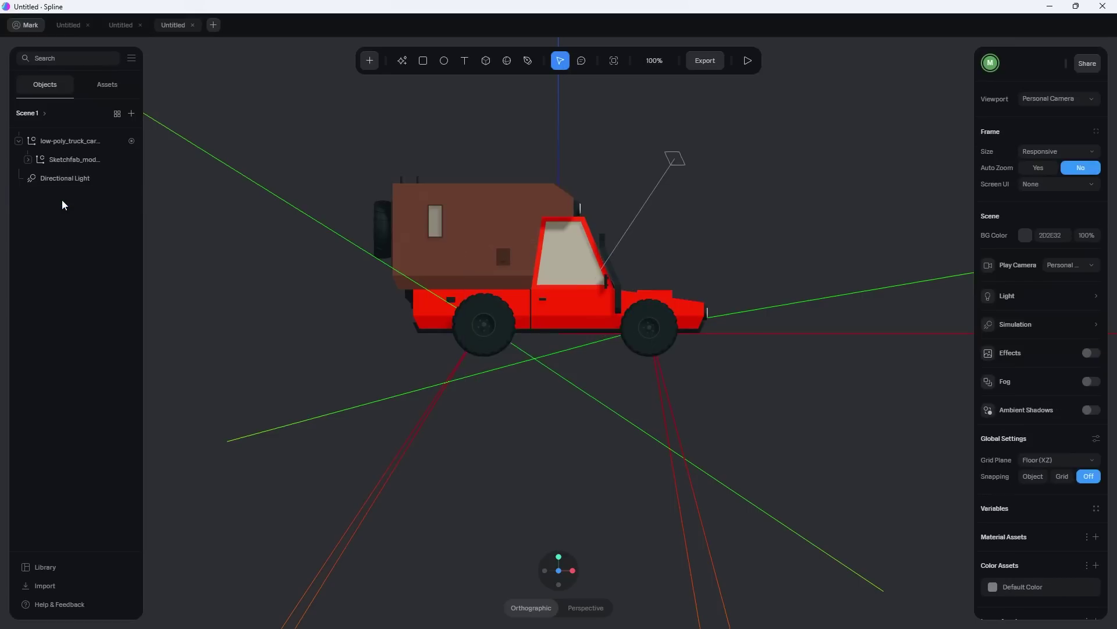
- Preview the animated truck up close in play mode and return to the editor
left_click(748, 60)
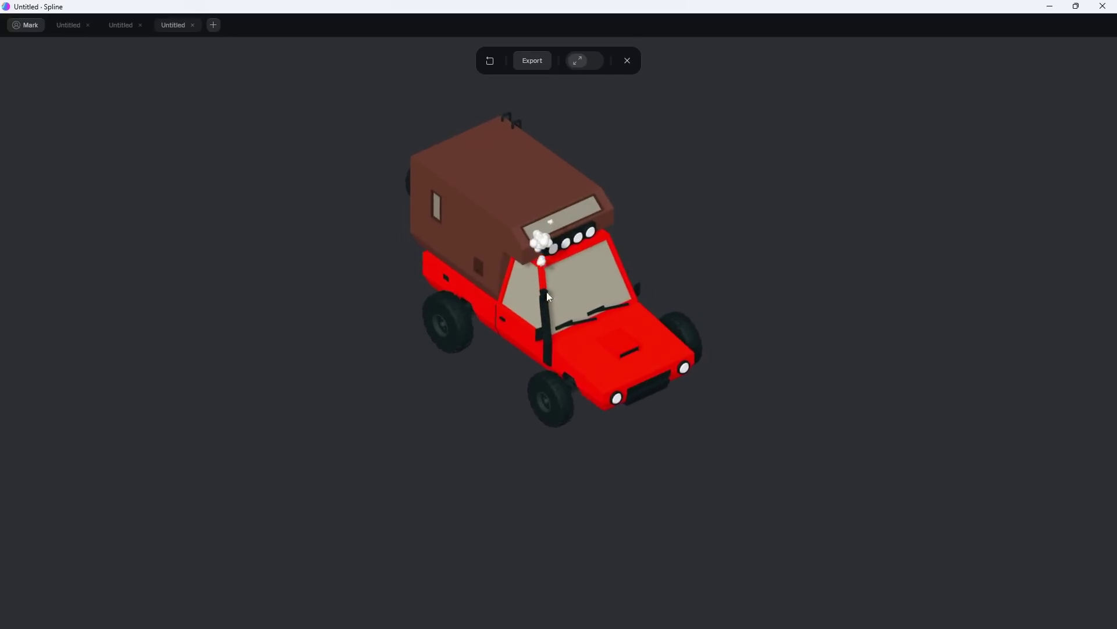
scroll(550, 263, "up", 3)
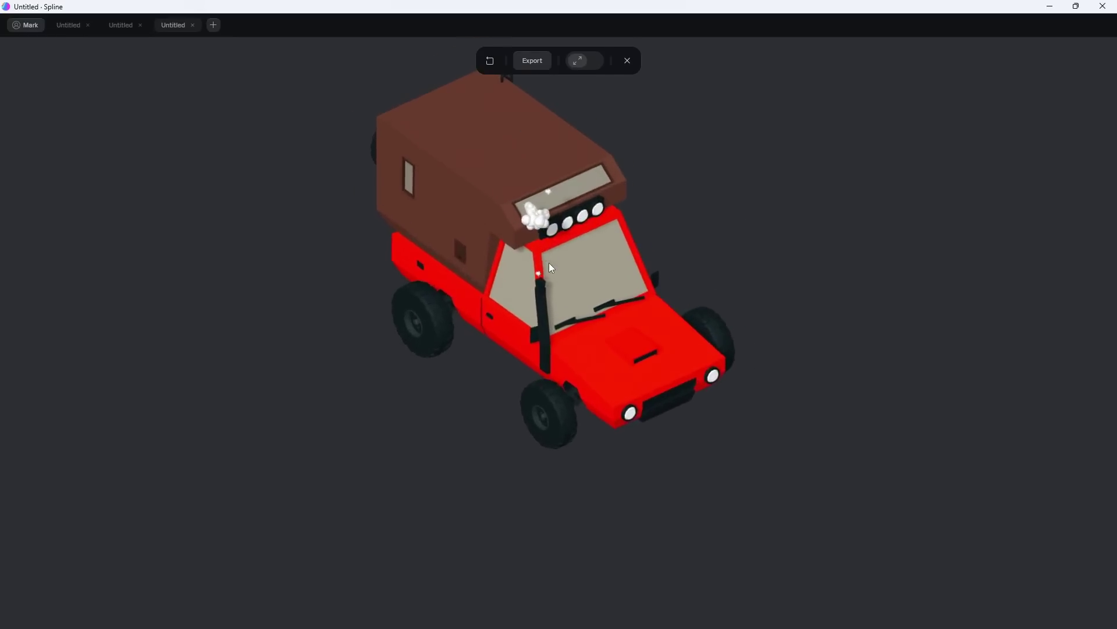
left_click(627, 60)
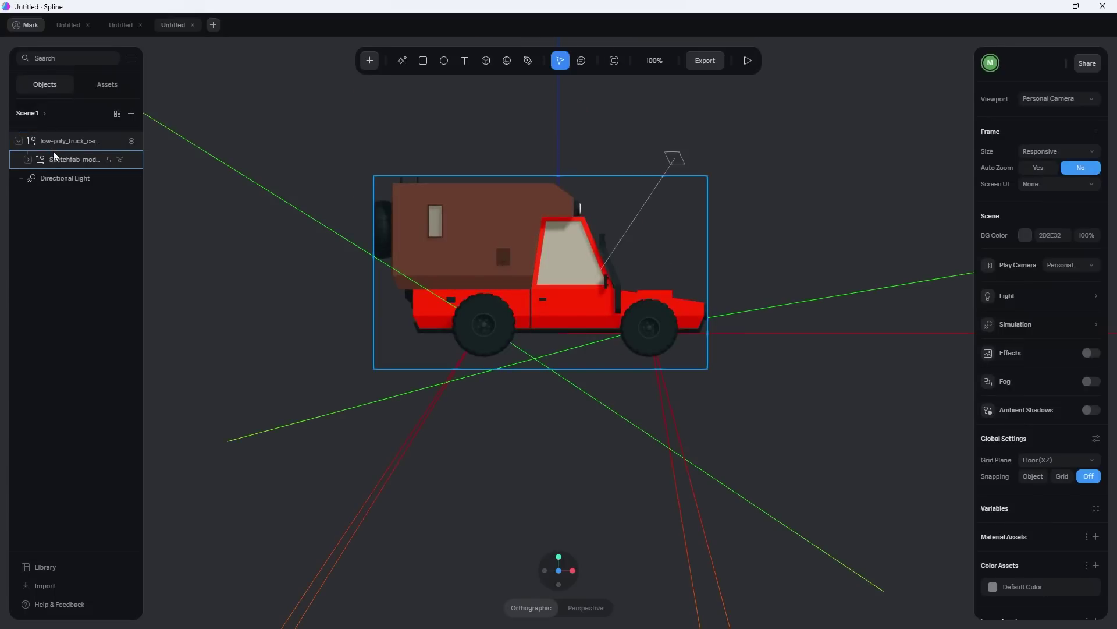
- Expand the imported truck's hierarchy down to its root node, browse the child groups and view the truck from the front
left_click(59, 145)
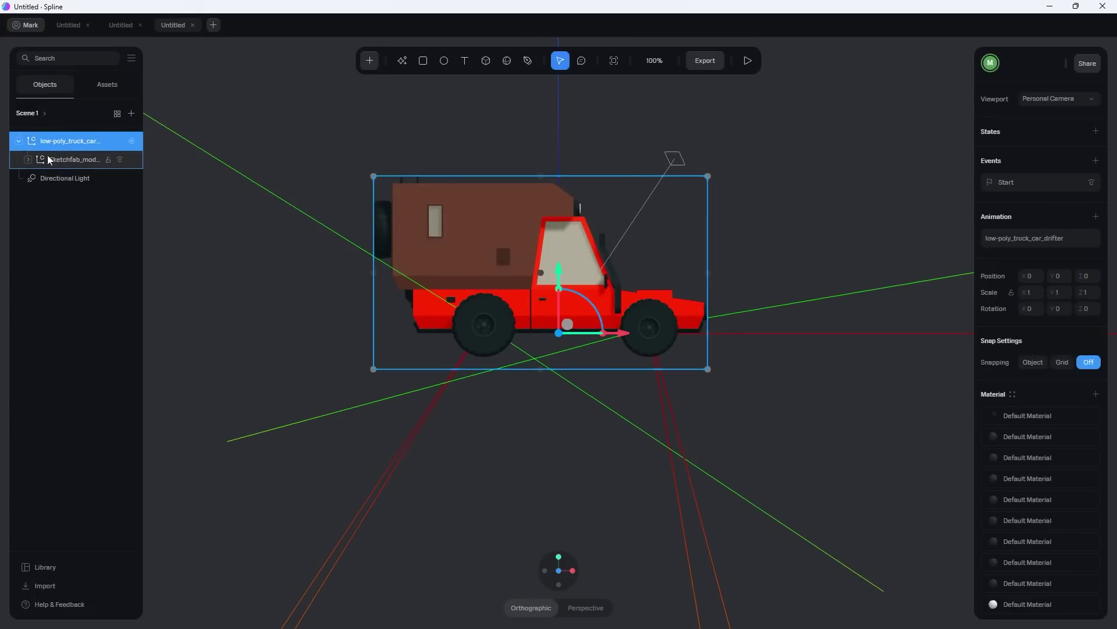
left_click(27, 159)
left_click(33, 180)
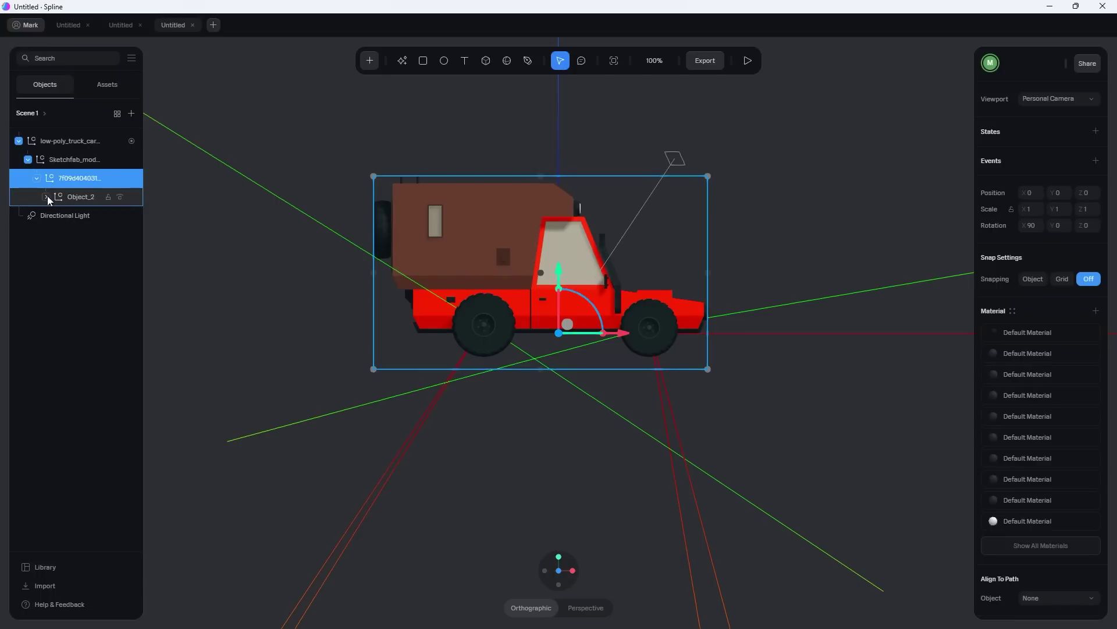
left_click(46, 196)
left_click(52, 217)
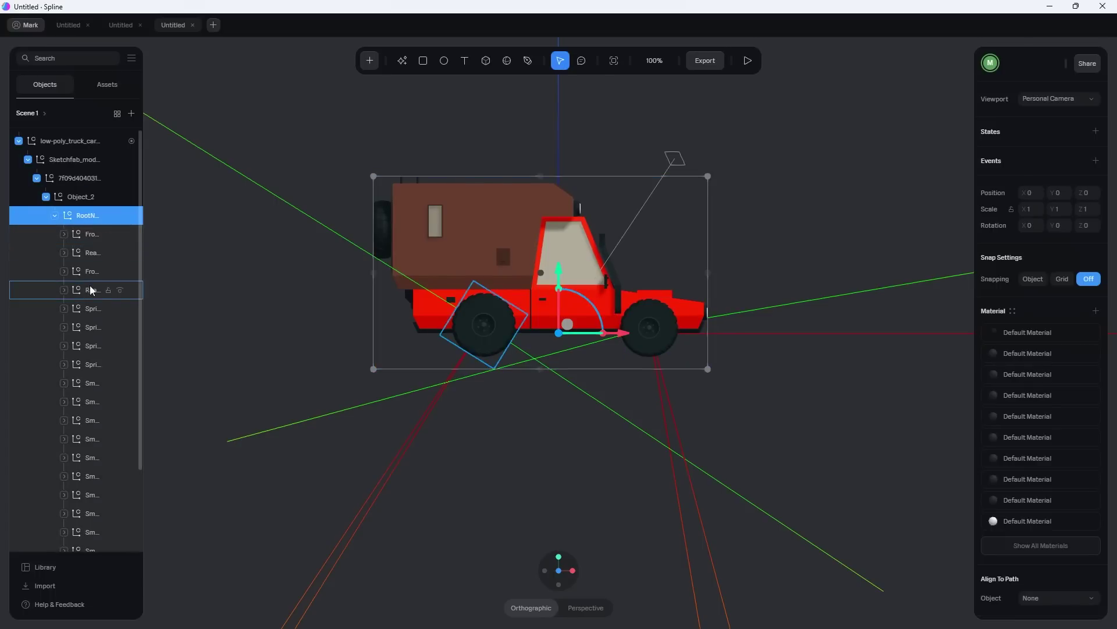
scroll(108, 360, "down", 1)
scroll(109, 367, "down", 1)
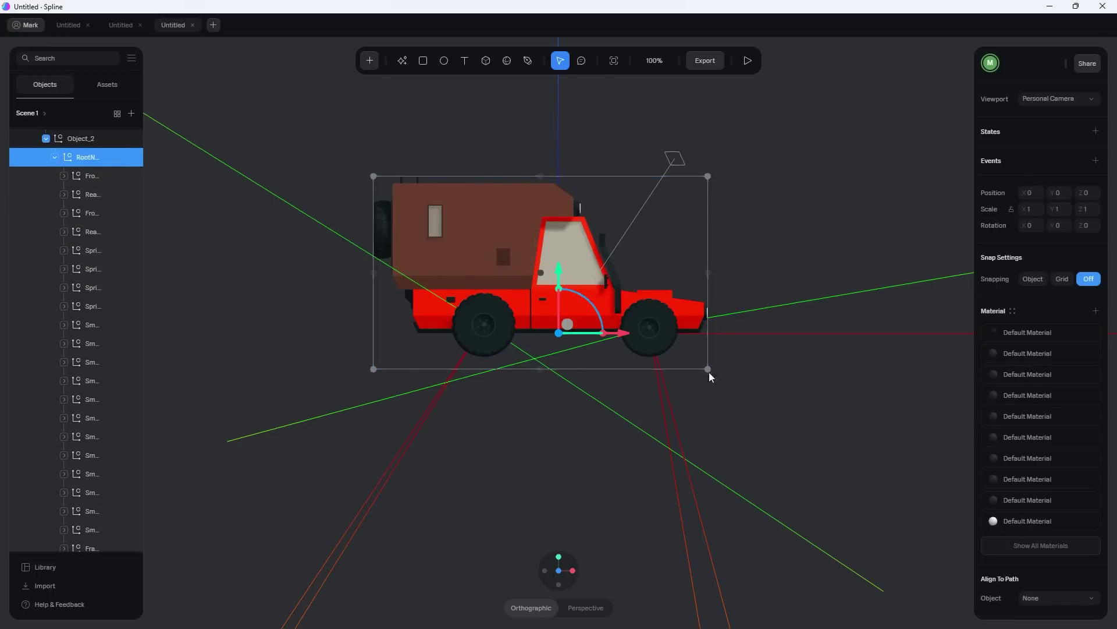
scroll(709, 372, "up", 2)
right_click_drag(701, 372, 620, 390)
scroll(702, 385, "up", 3)
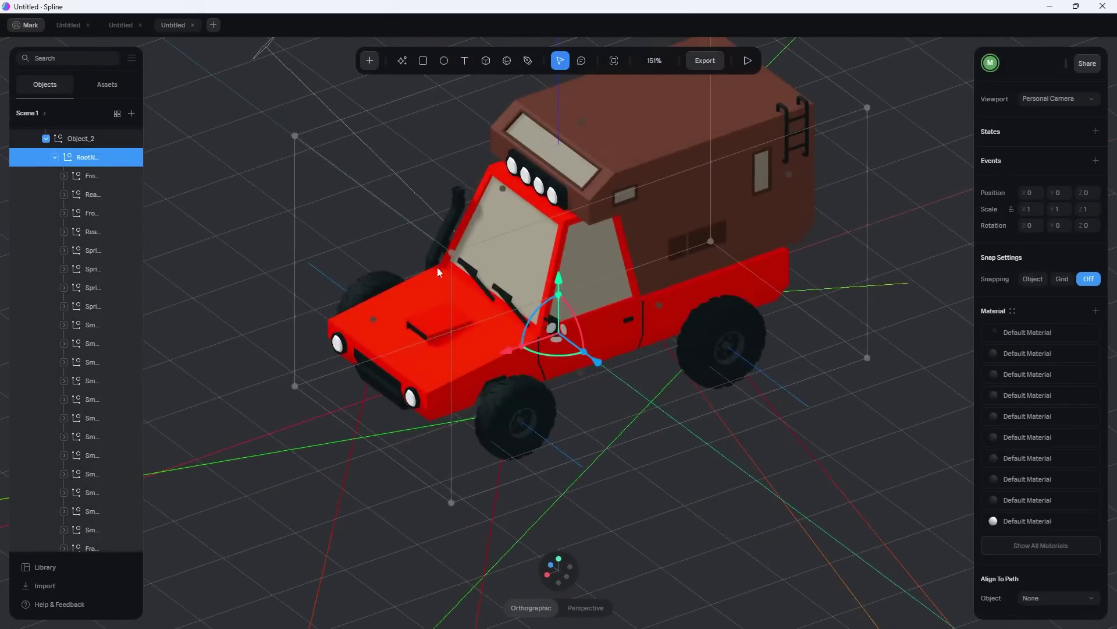
- Expand the last spring group, inspect its two meshes, and select the truck's frame group in the scene
left_click(65, 311)
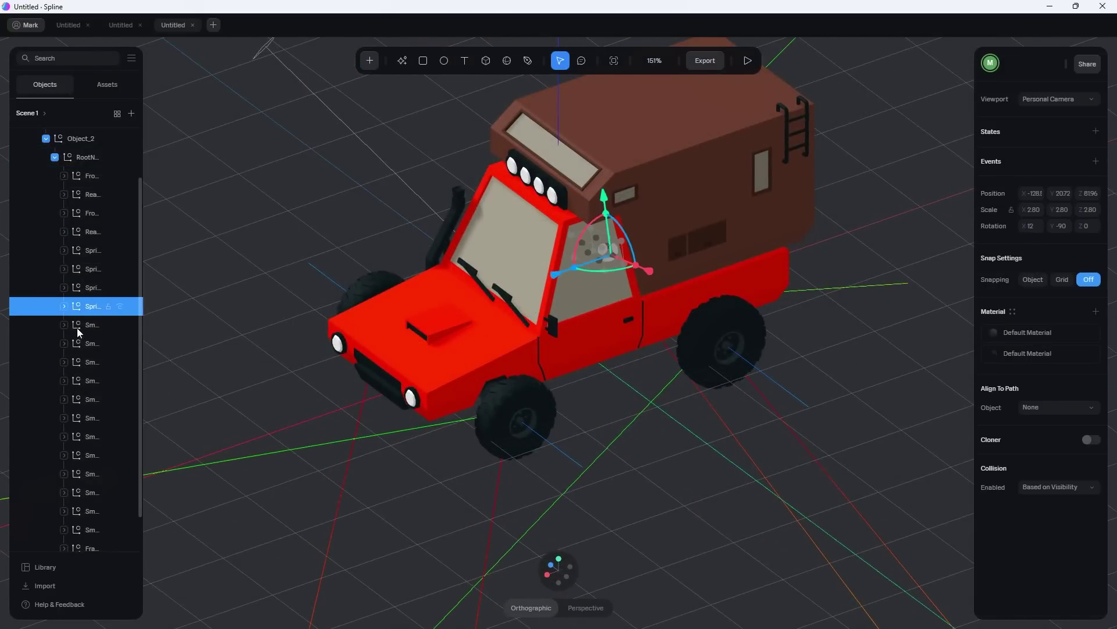
left_click(62, 307)
left_click(86, 324)
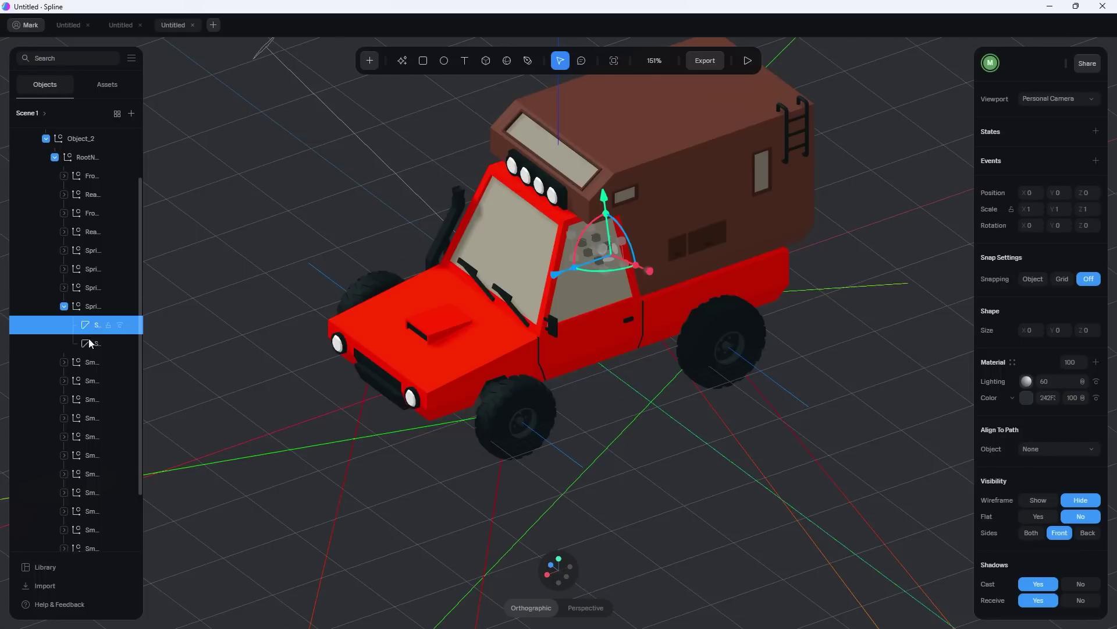
left_click(89, 343)
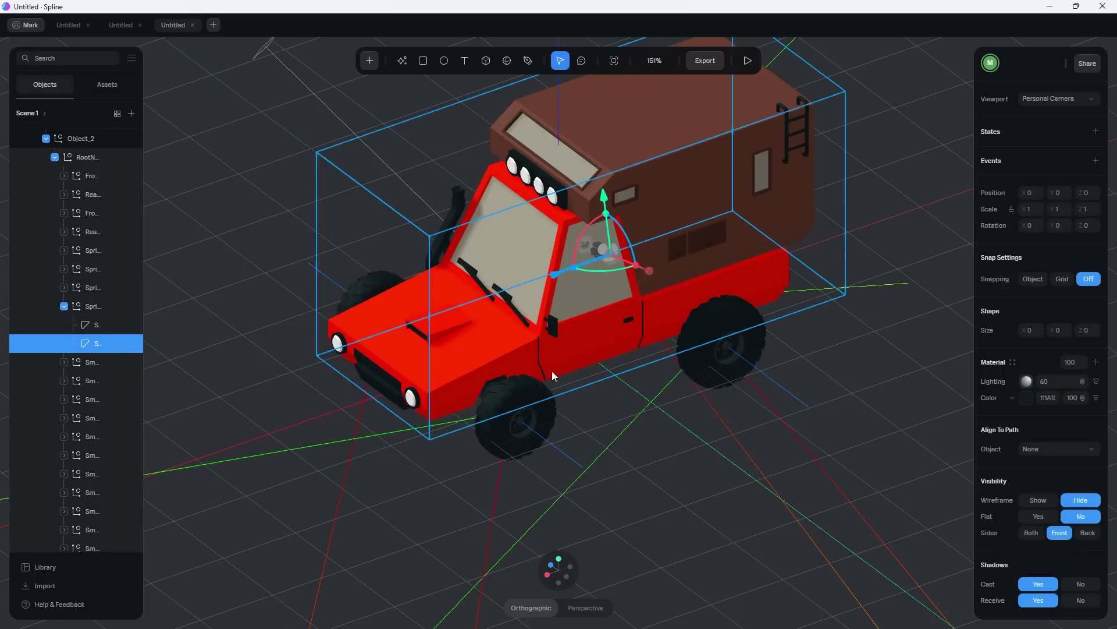
left_click(527, 440)
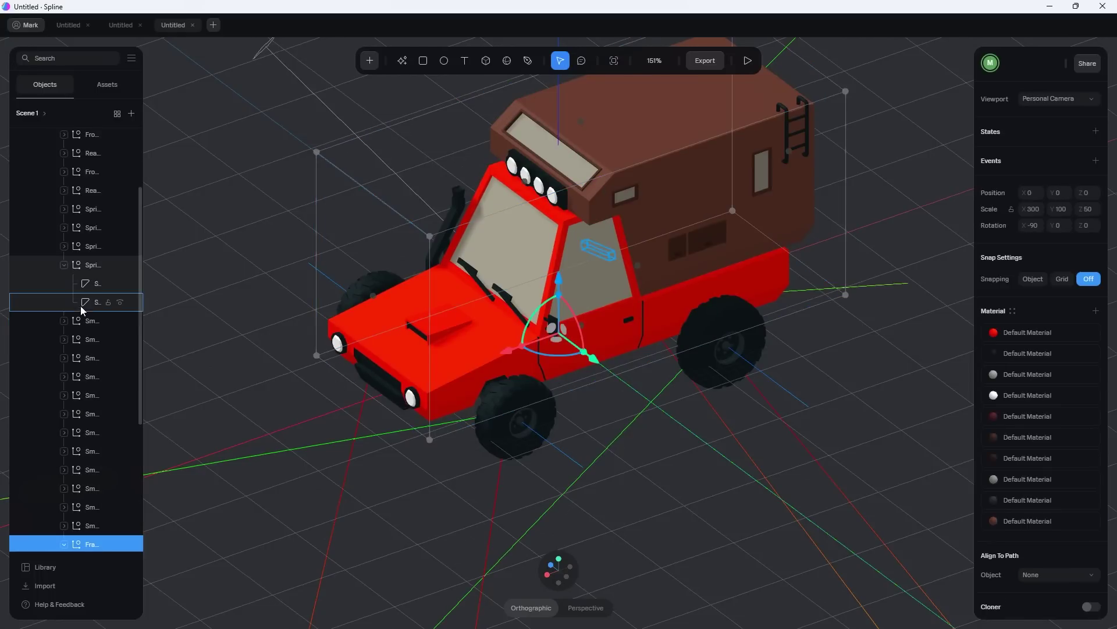
- Play the truck's low-poly_truck_car_drifter animation in the editor, pause it and scrub its timeline to frame 23
left_click(77, 143)
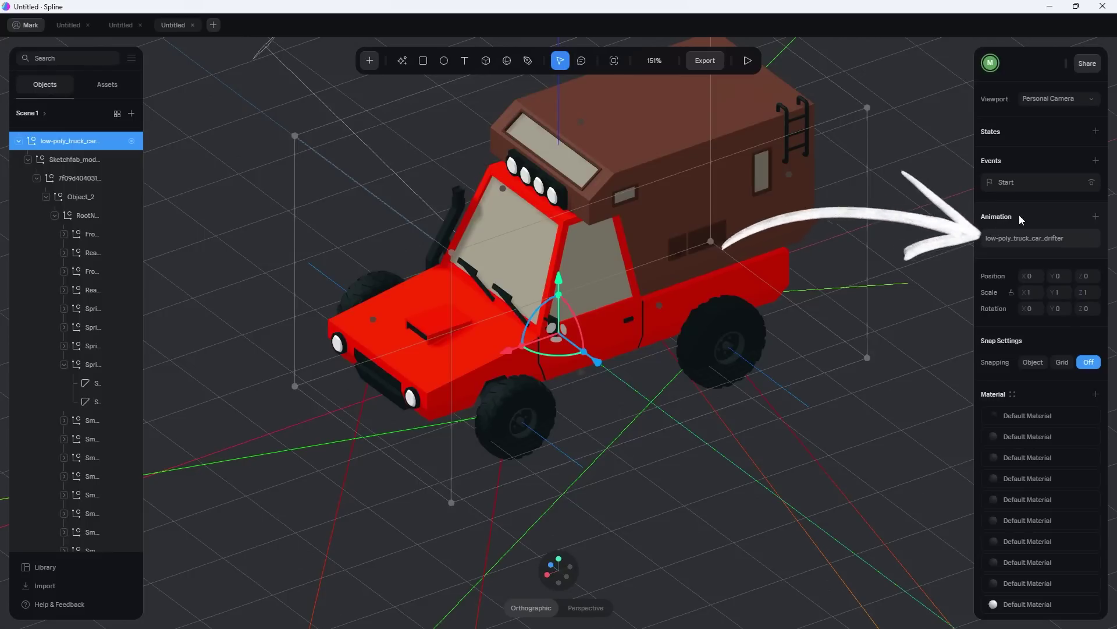
left_click(1014, 244)
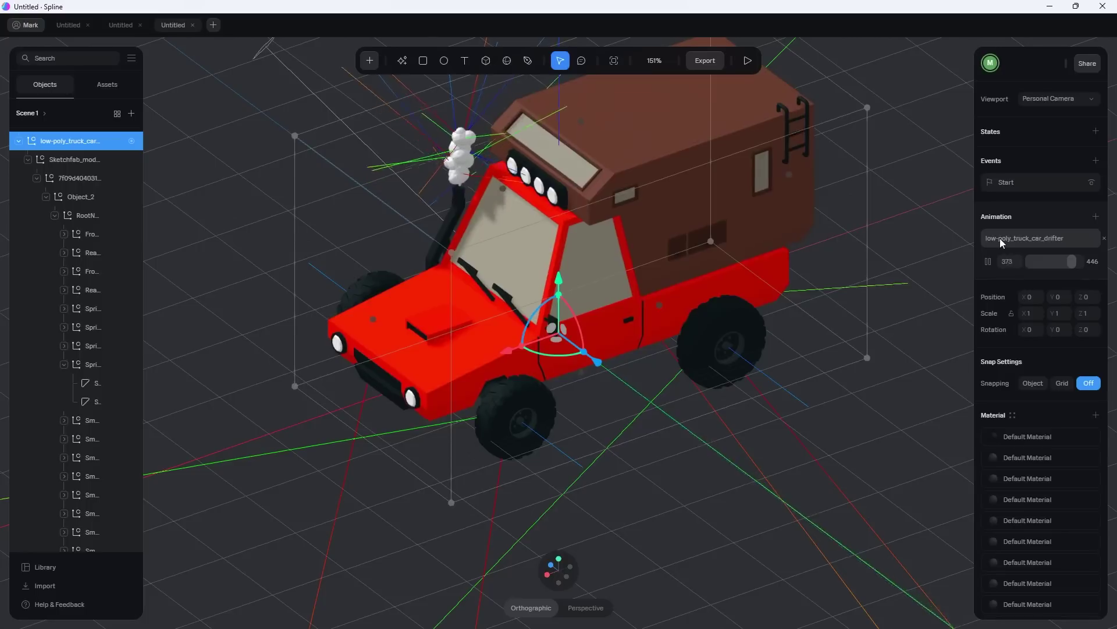
left_click(987, 261)
mouse_move(1075, 261)
left_mouse_down()
mouse_move(1021, 260)
mouse_move(1094, 269)
mouse_move(1034, 264)
mouse_move(1061, 275)
left_mouse_up()
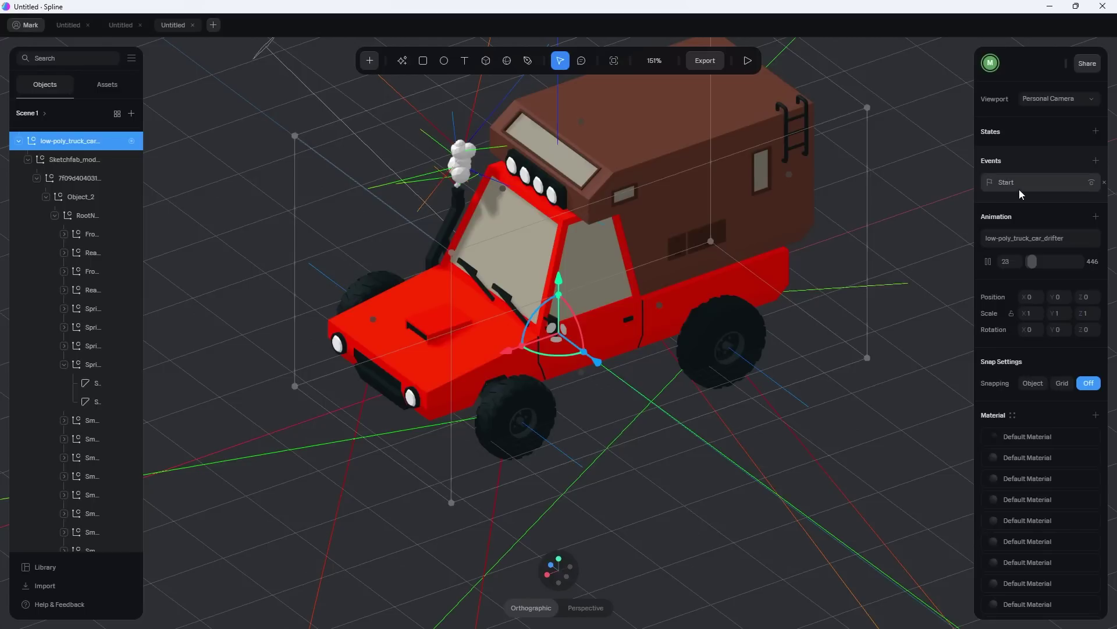
- Change the truck's Start event trigger to Mouse Hover
scroll(870, 539, "up", 2)
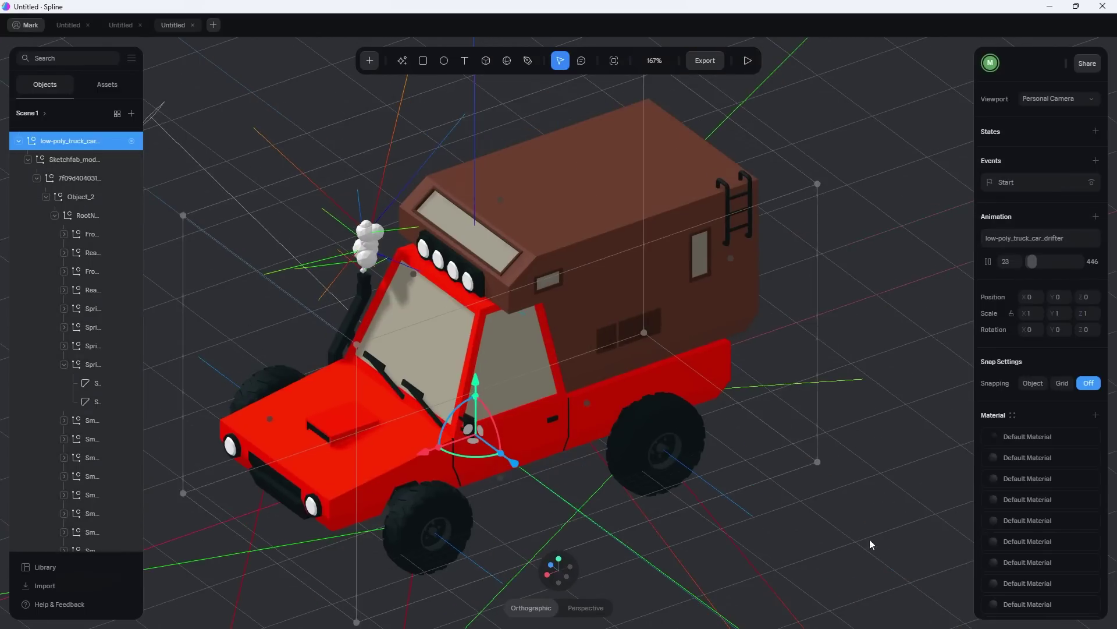
right_click_drag(822, 532, 750, 493)
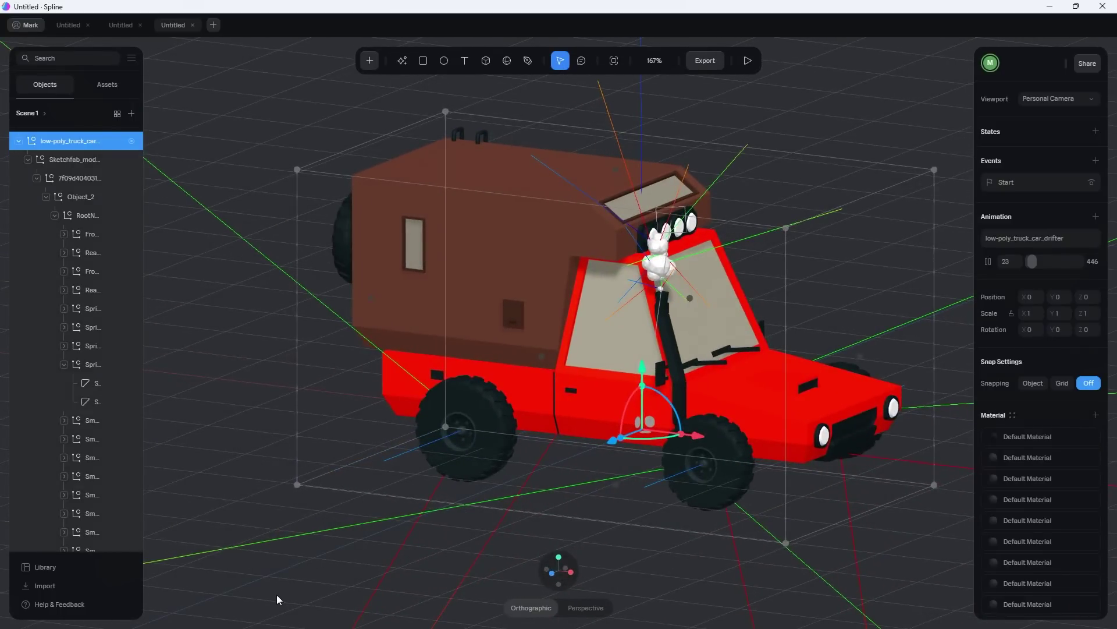
left_click(1019, 181)
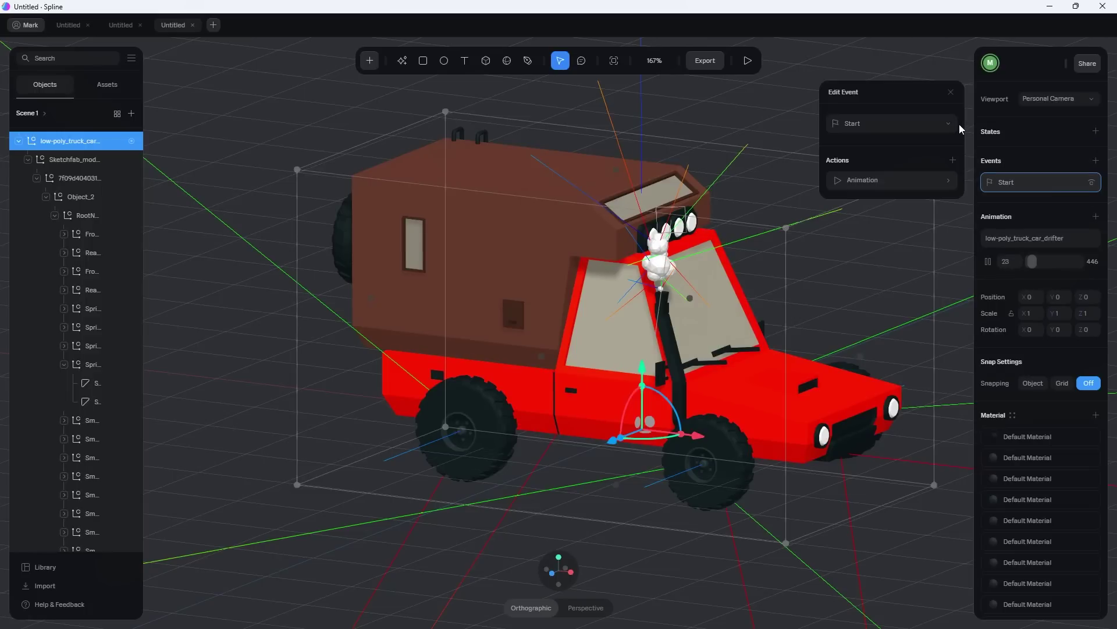
left_click(937, 125)
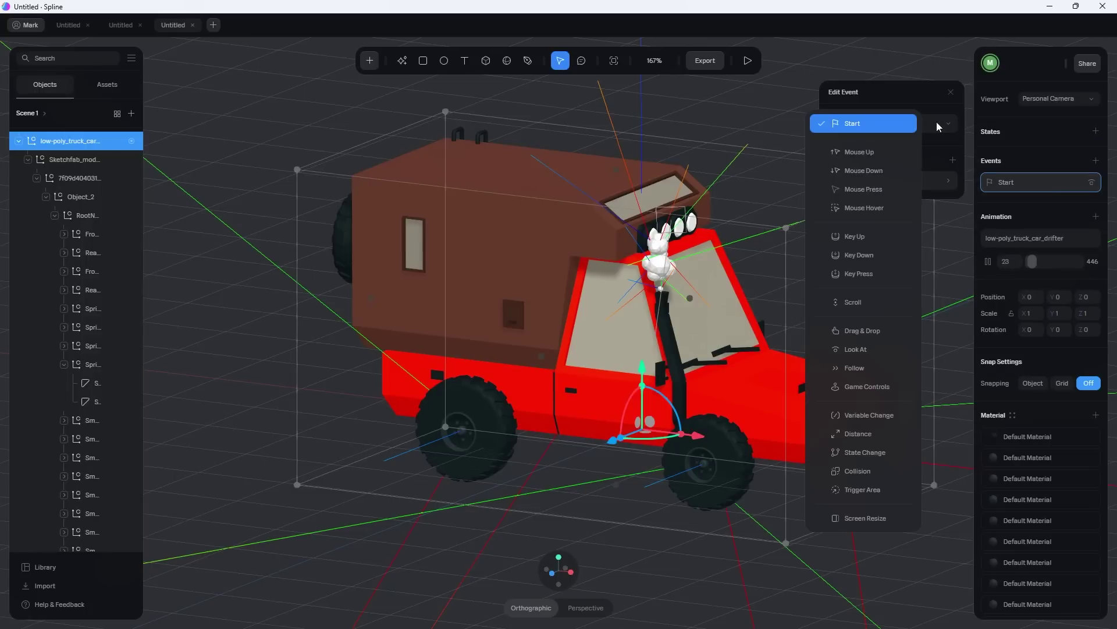
left_click(878, 209)
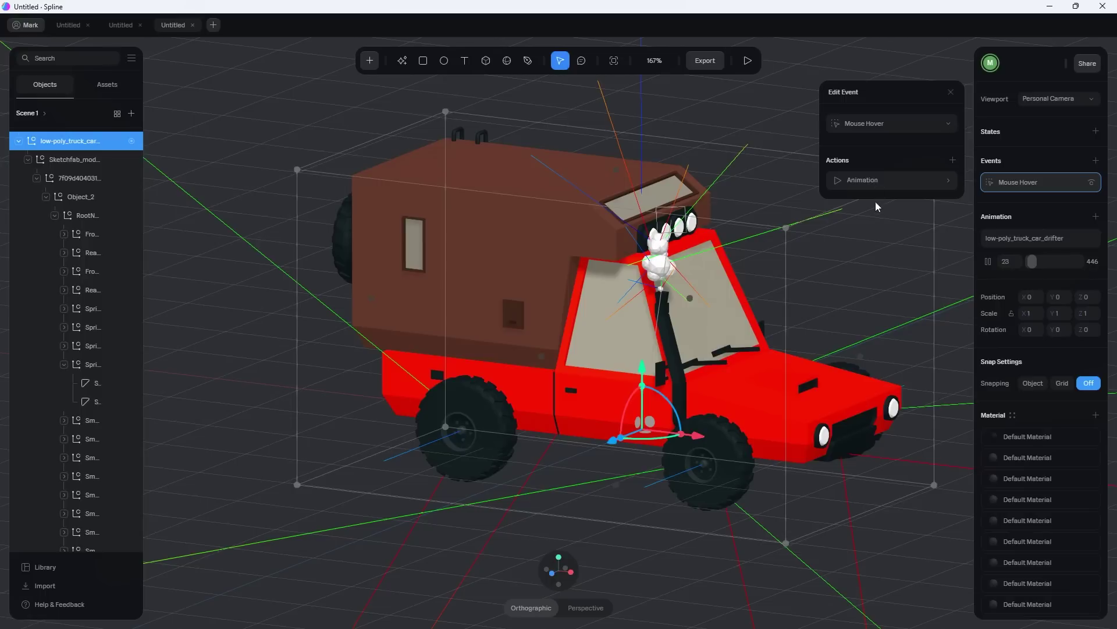
- Expand the hover event's Animation action and check its available target objects and animations, keeping low-poly_truck_car_drifter selected
left_click(886, 181)
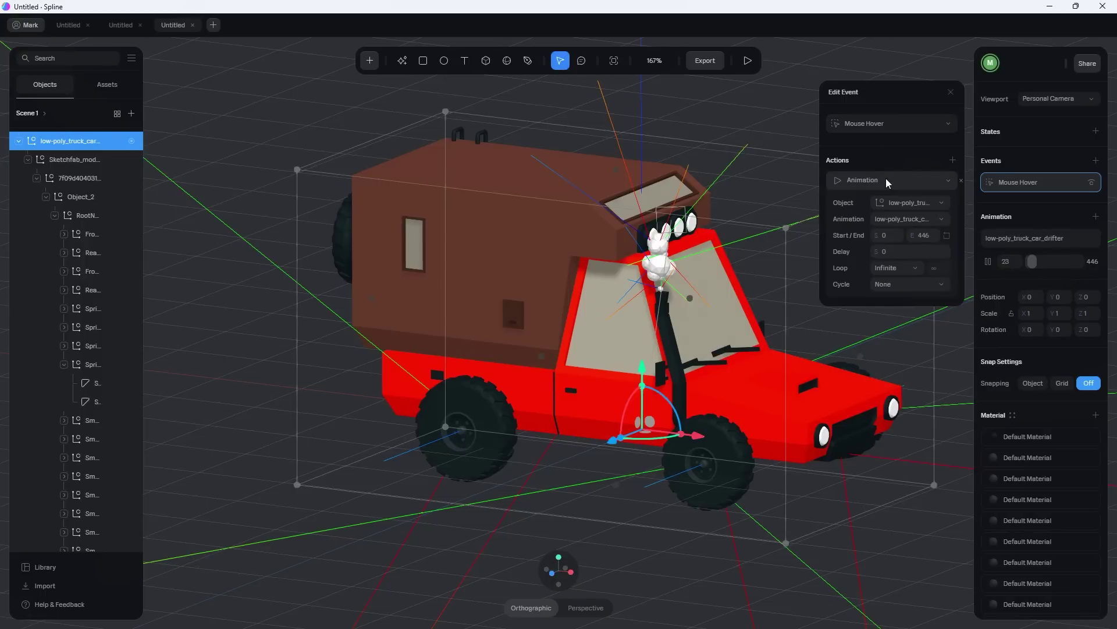
left_click(908, 202)
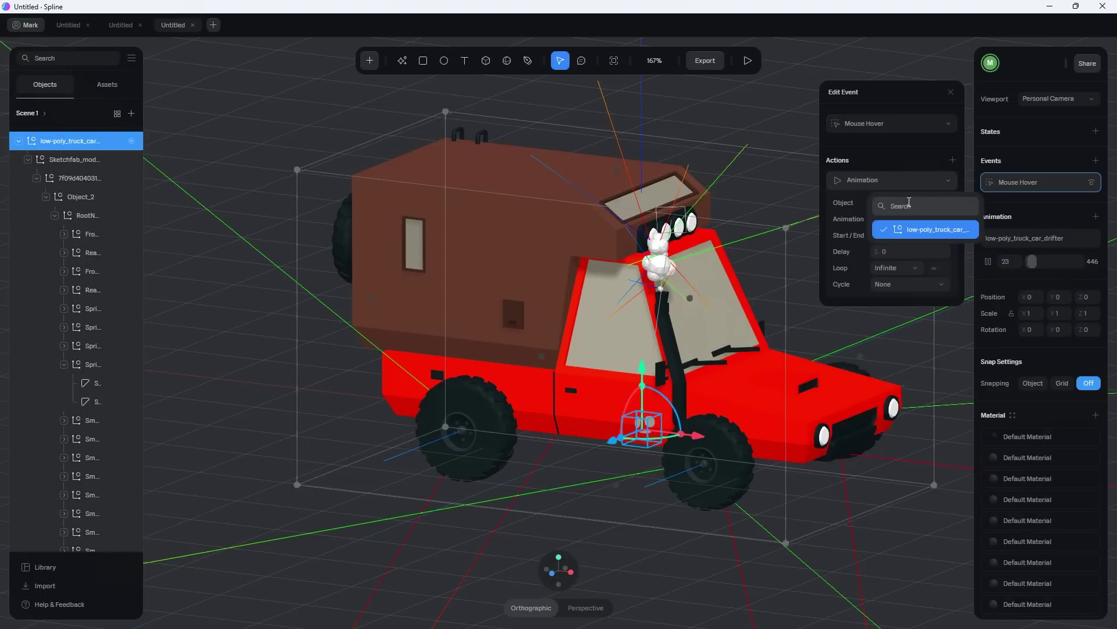
left_click(855, 220)
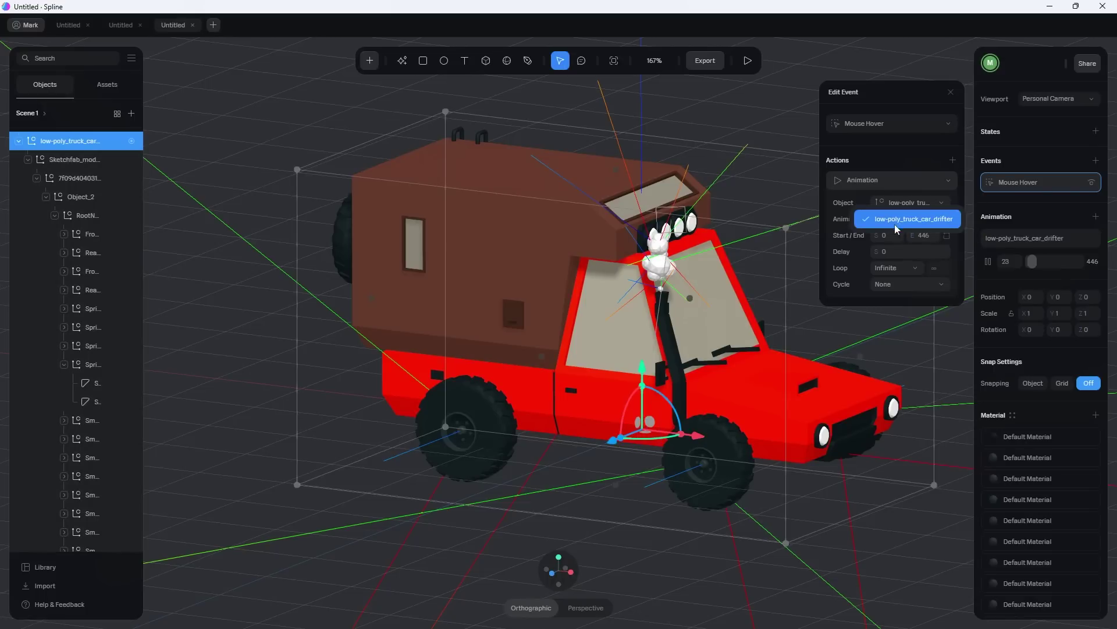
left_click(884, 221)
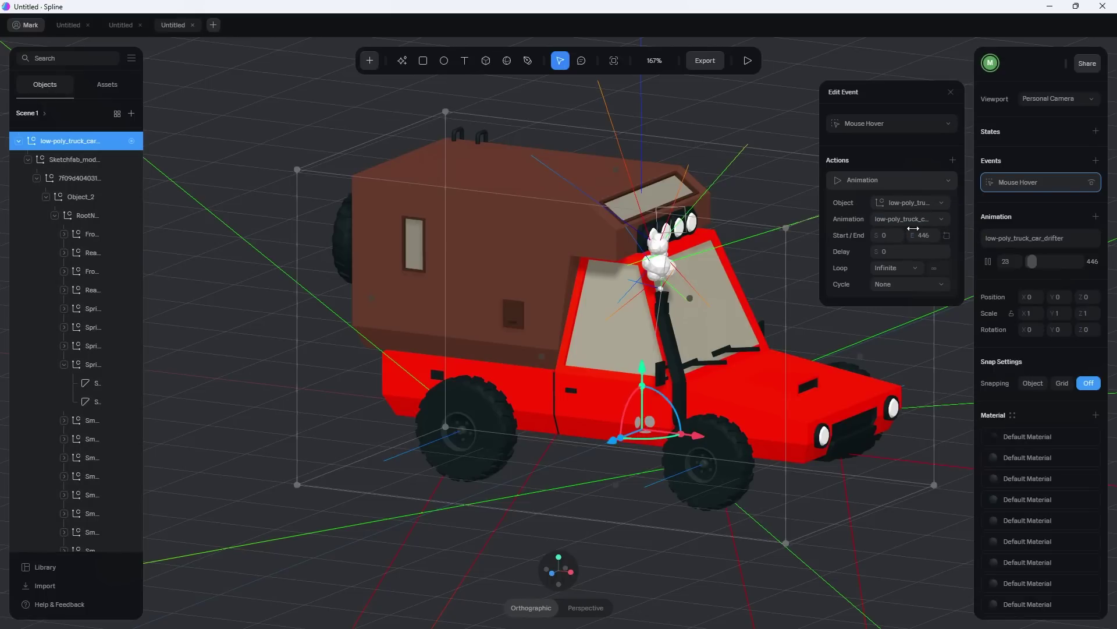
- Test the truck's hover-triggered animation in play mode and return to the editor
left_click(748, 61)
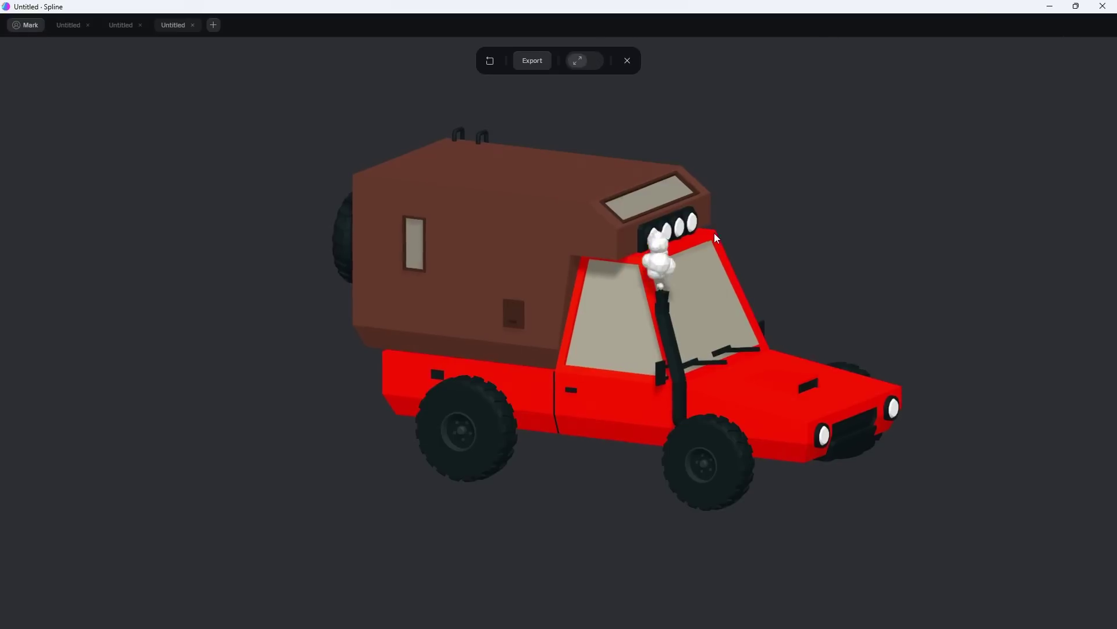
left_click_drag(1008, 497, 858, 457)
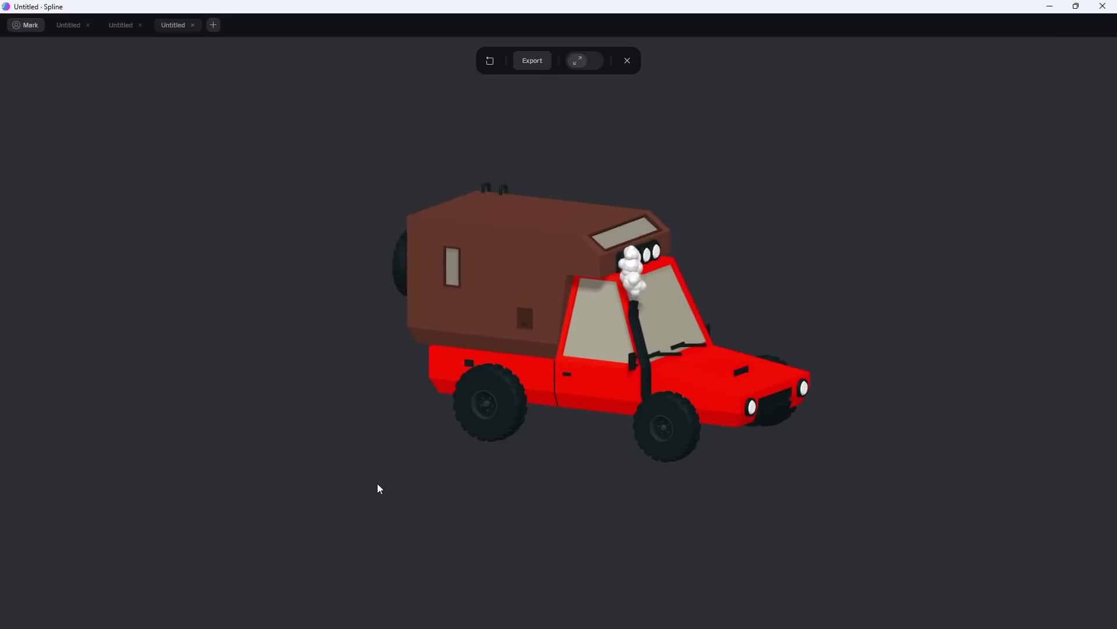
left_click(627, 61)
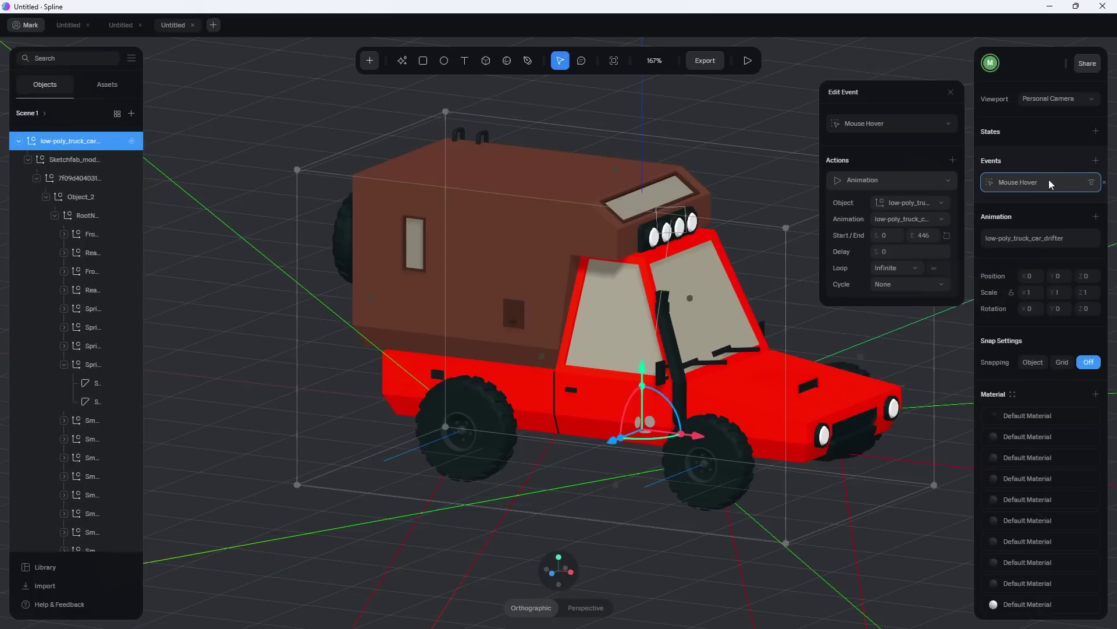
- Browse the other trigger types available for the truck's event, keep Mouse Hover and close the event settings
left_click(899, 120)
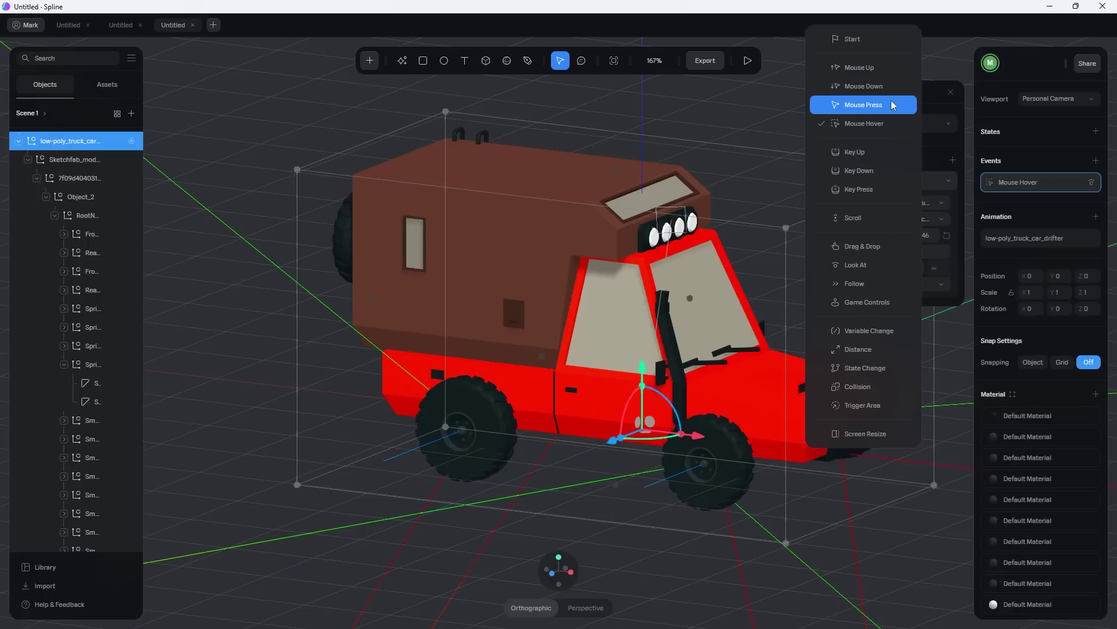
left_click(243, 468)
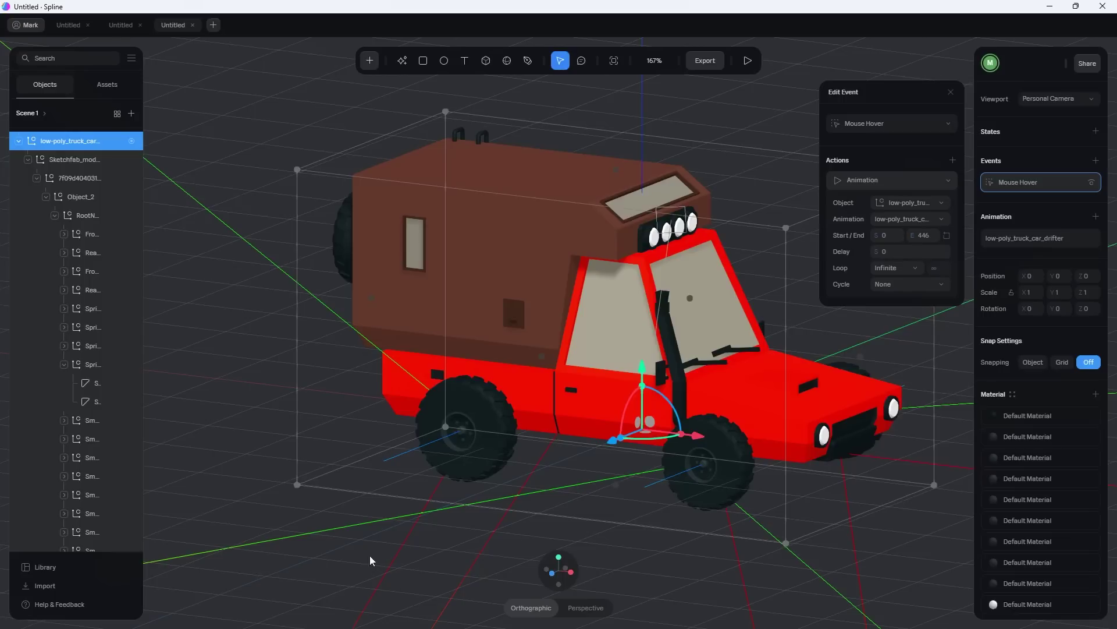
left_click(535, 329)
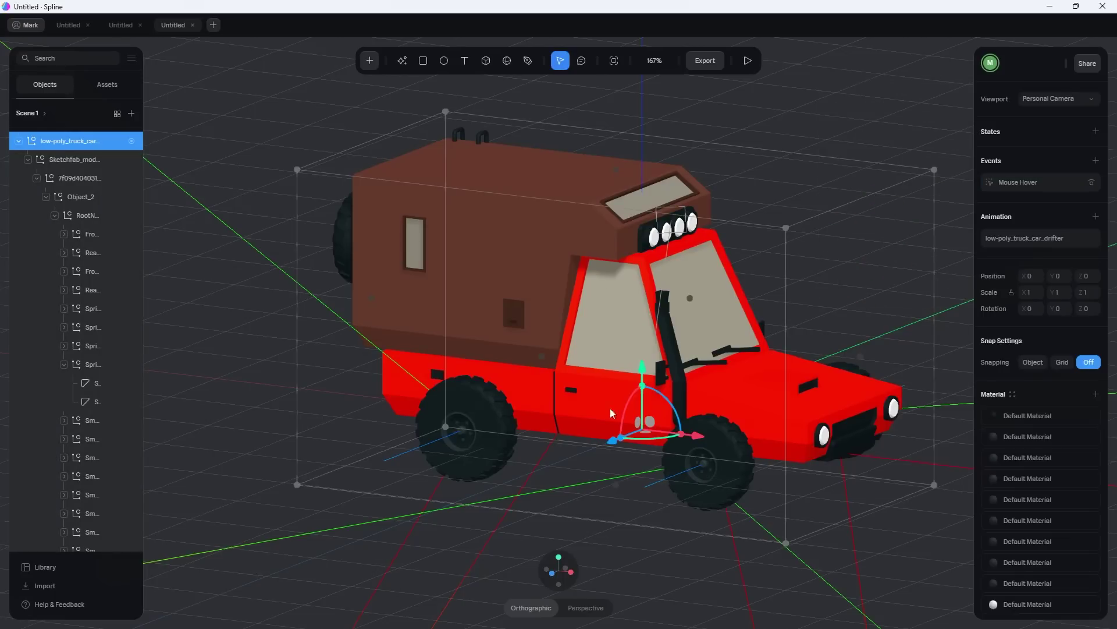
- Run the performance test from the export options, review the truck scene's metrics and close the results
left_click(715, 61)
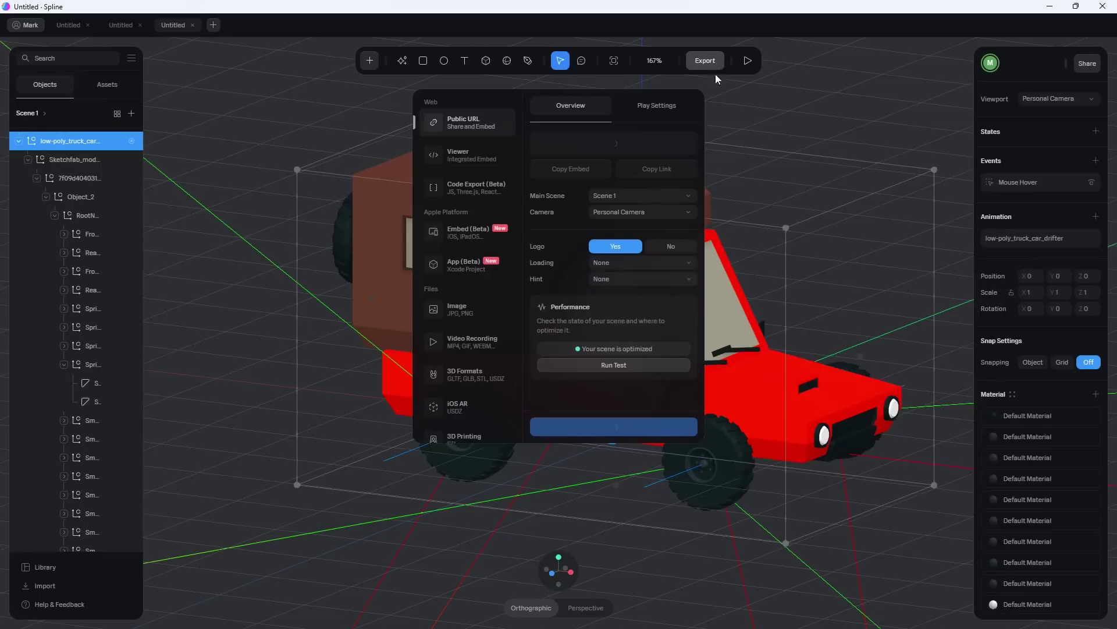
left_click(605, 365)
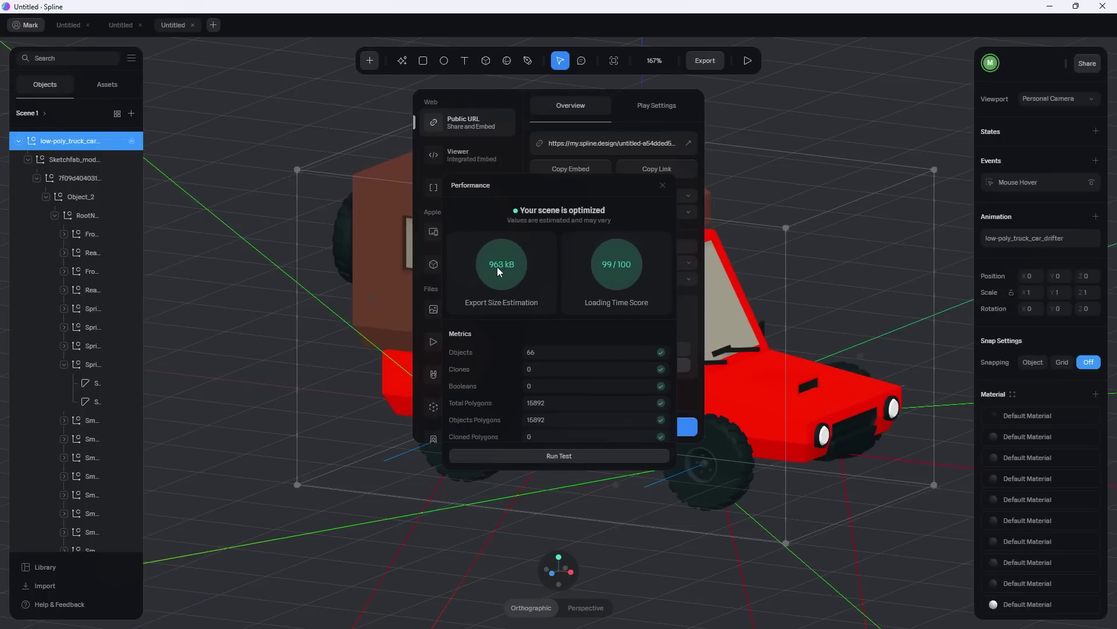
scroll(497, 320, "down", 3)
key("Escape")
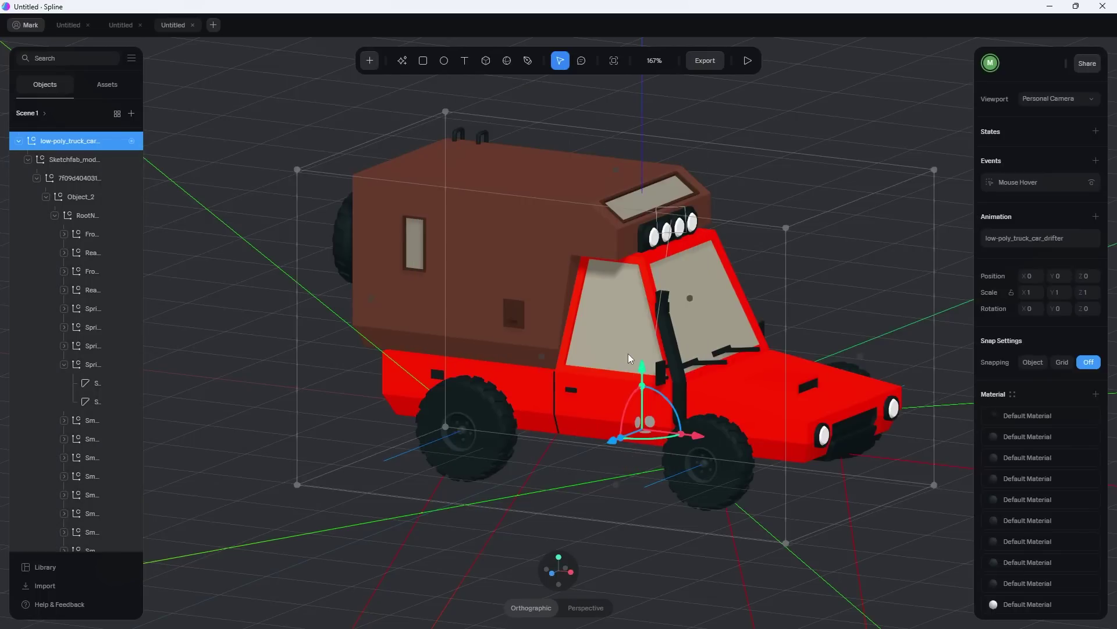
- Nudge the truck to position -1, -2, 0 and view it from both rear corners
left_click_drag(494, 429, 454, 276)
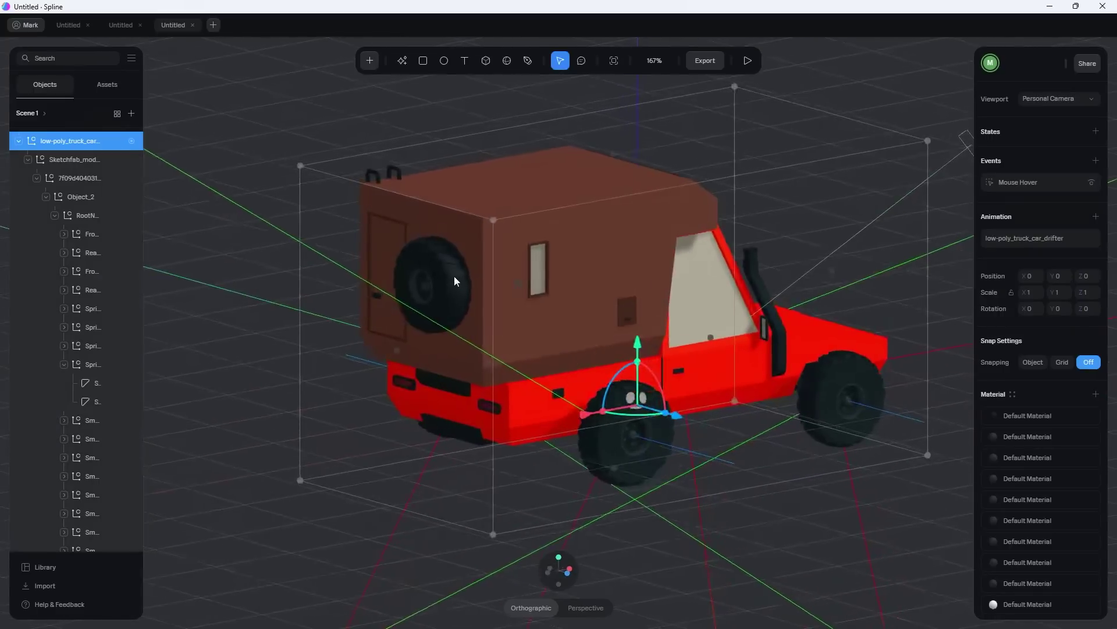
left_click_drag(438, 320, 437, 323)
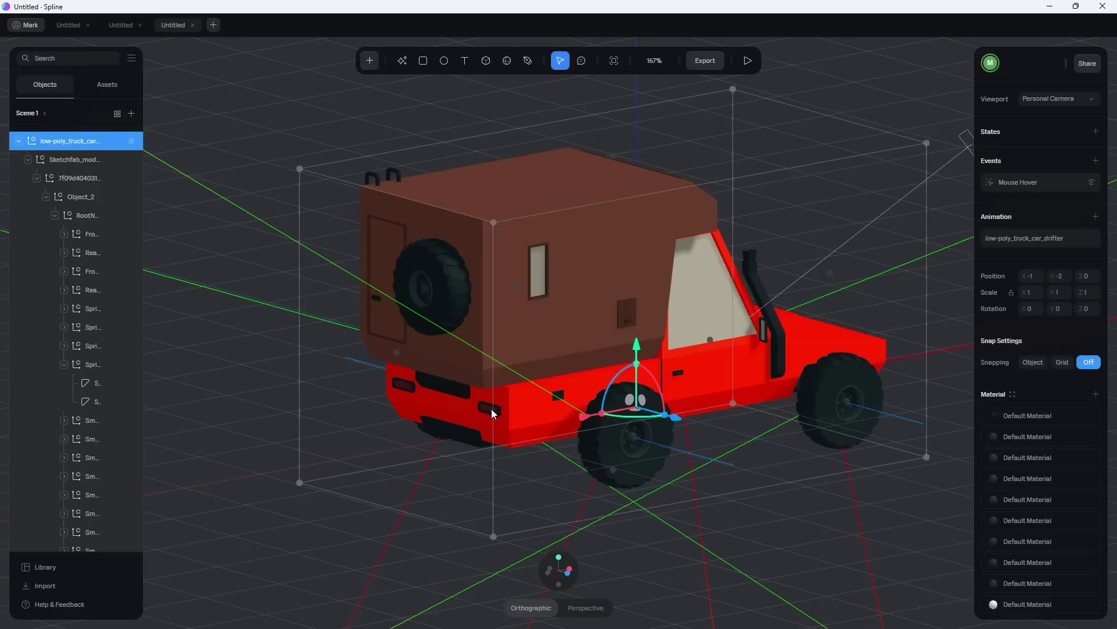
right_click_drag(466, 425, 625, 231)
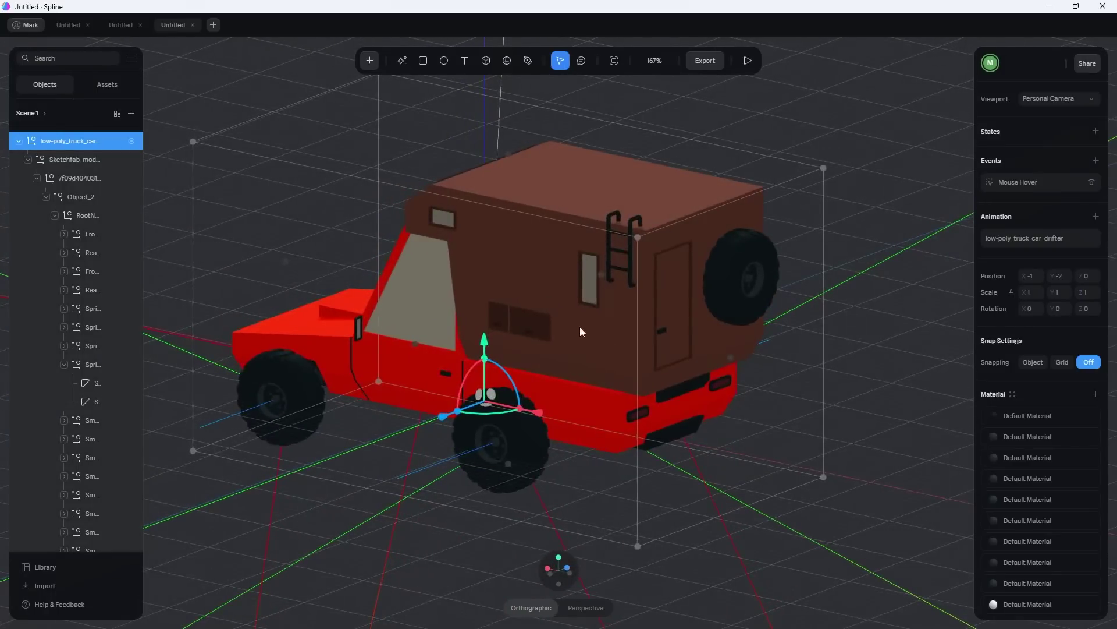